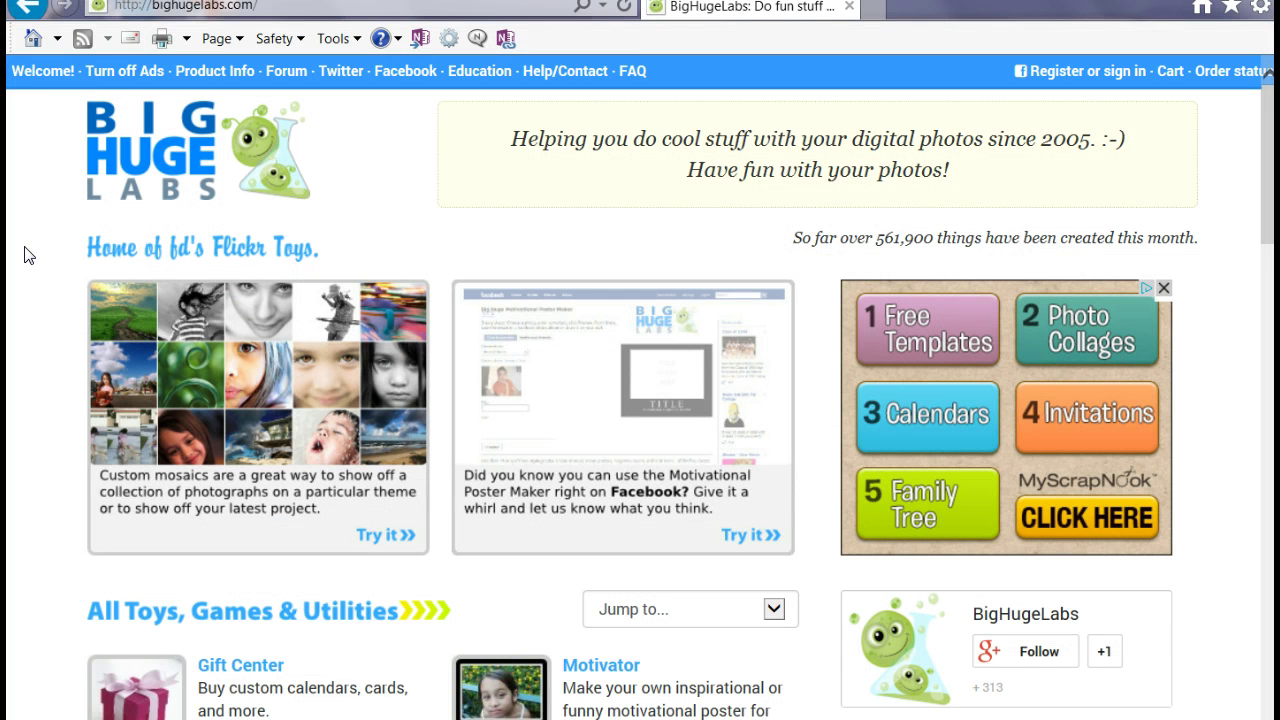
Scroll down the All Toys, Games & Utilities list to locate the Movie Poster tool.
scroll(29, 255, down, 5)
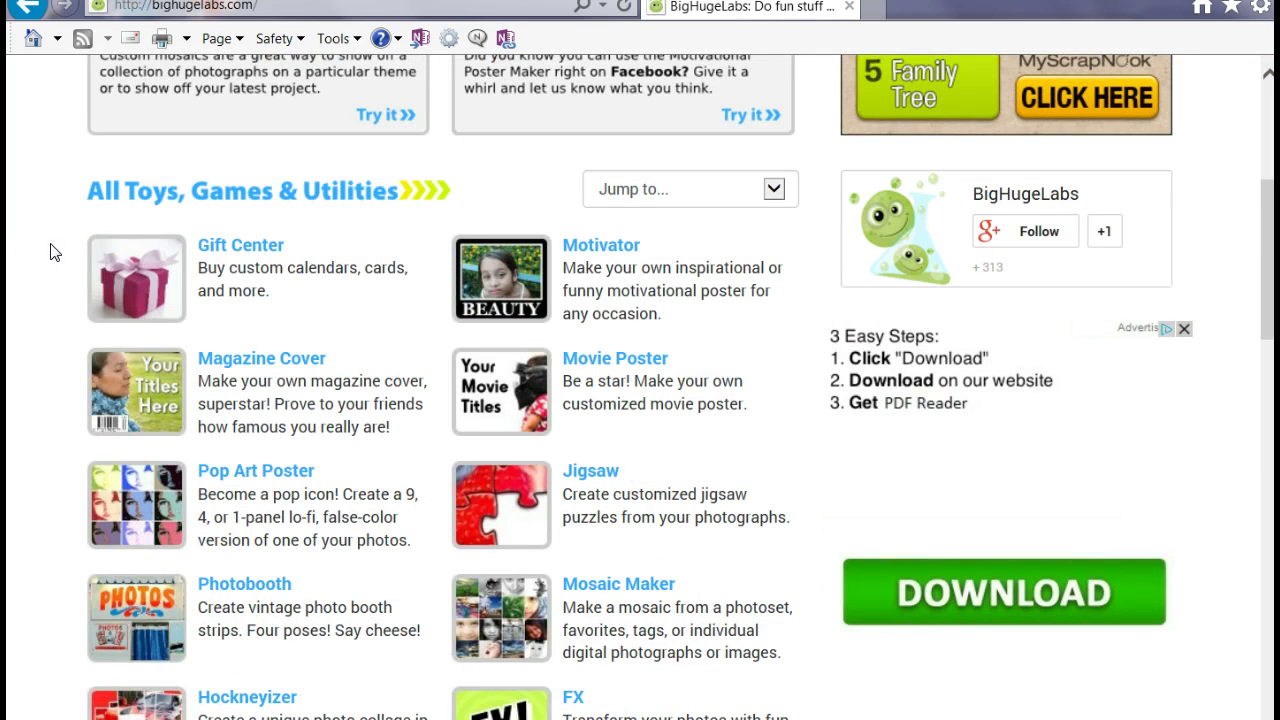
drag(1267, 213, 1272, 358)
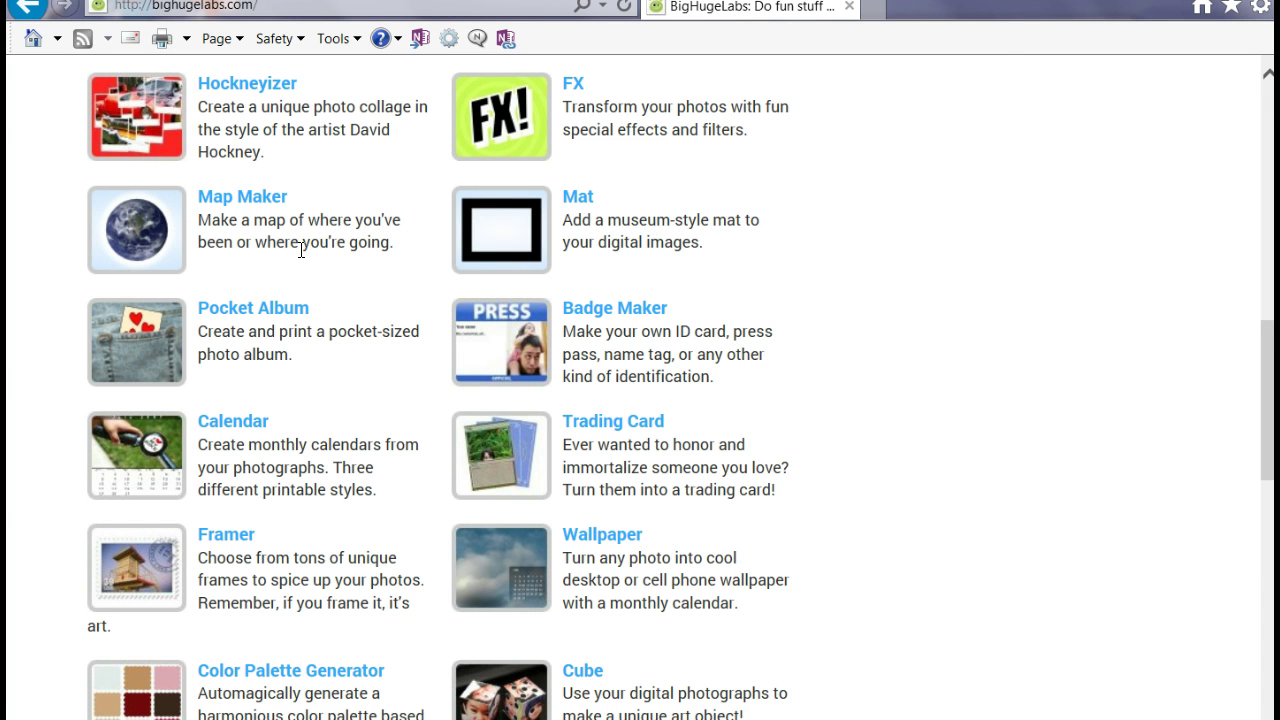
drag(1272, 412, 1269, 292)
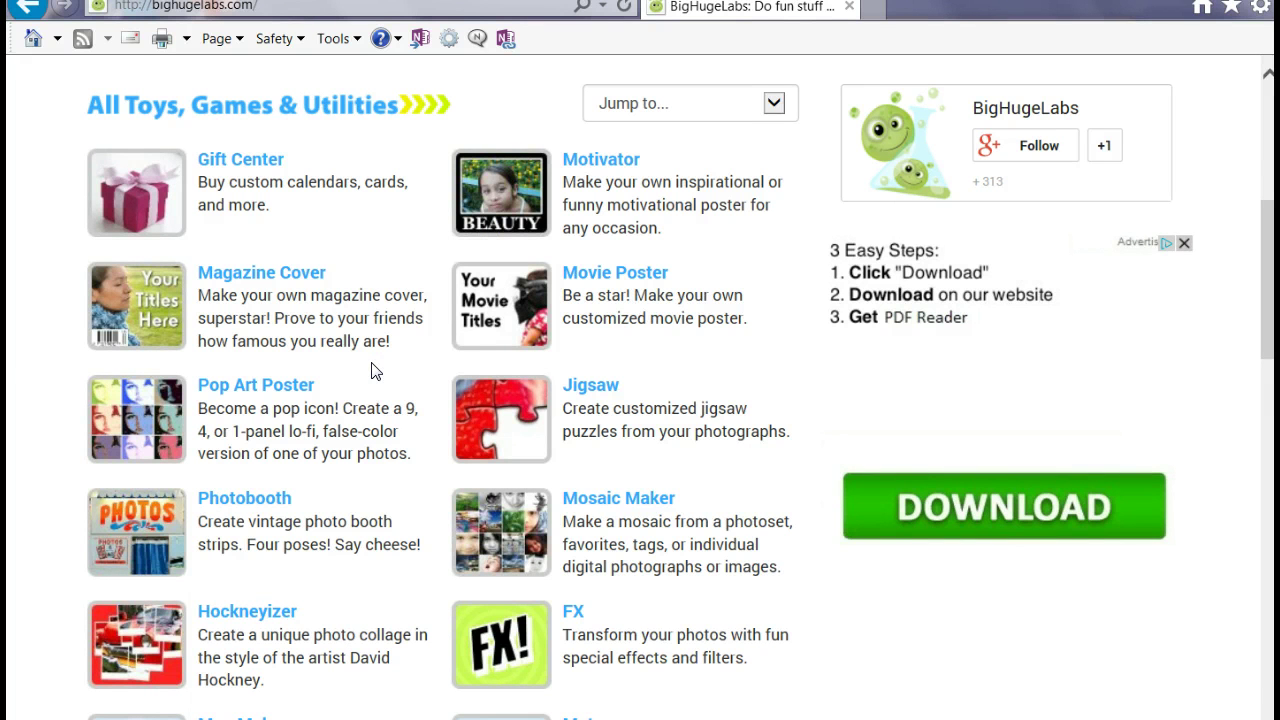
Open the Movie Poster maker and upload a photo from Dropbox > Module 17 Photo Editing Tools > Powerpoint Pictures.
click(620, 276)
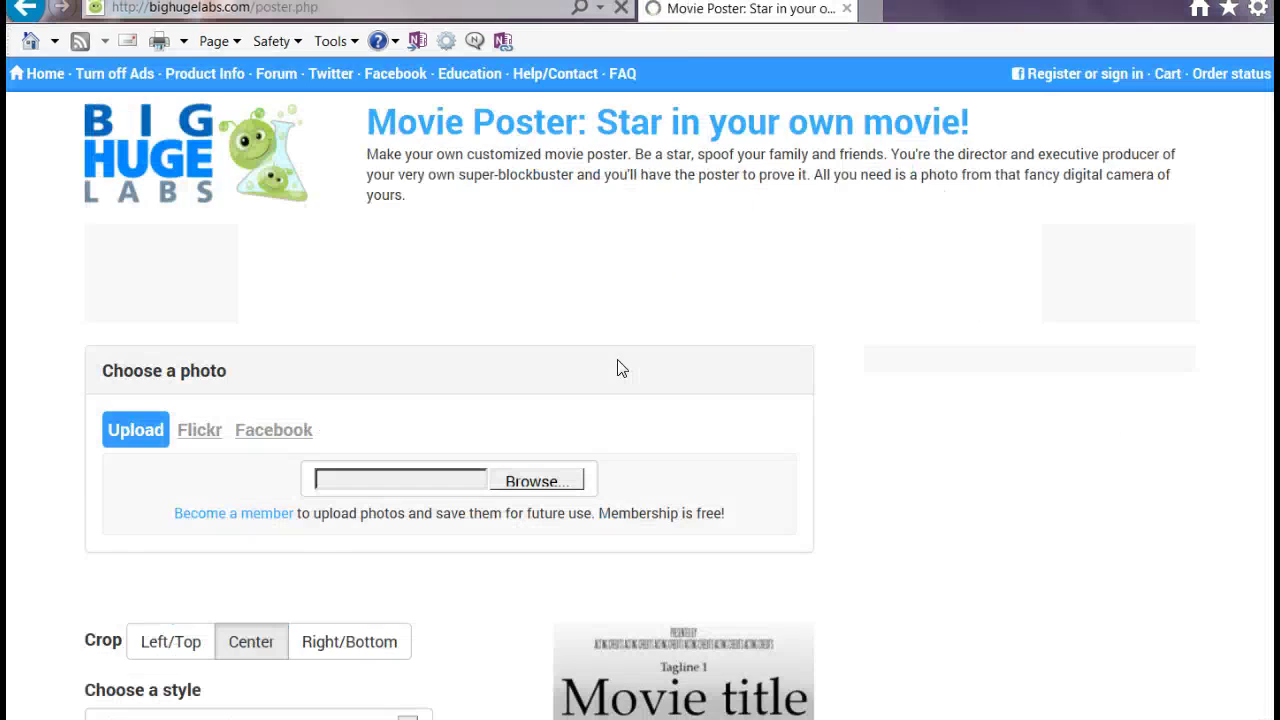
scroll(112, 290, down, 2)
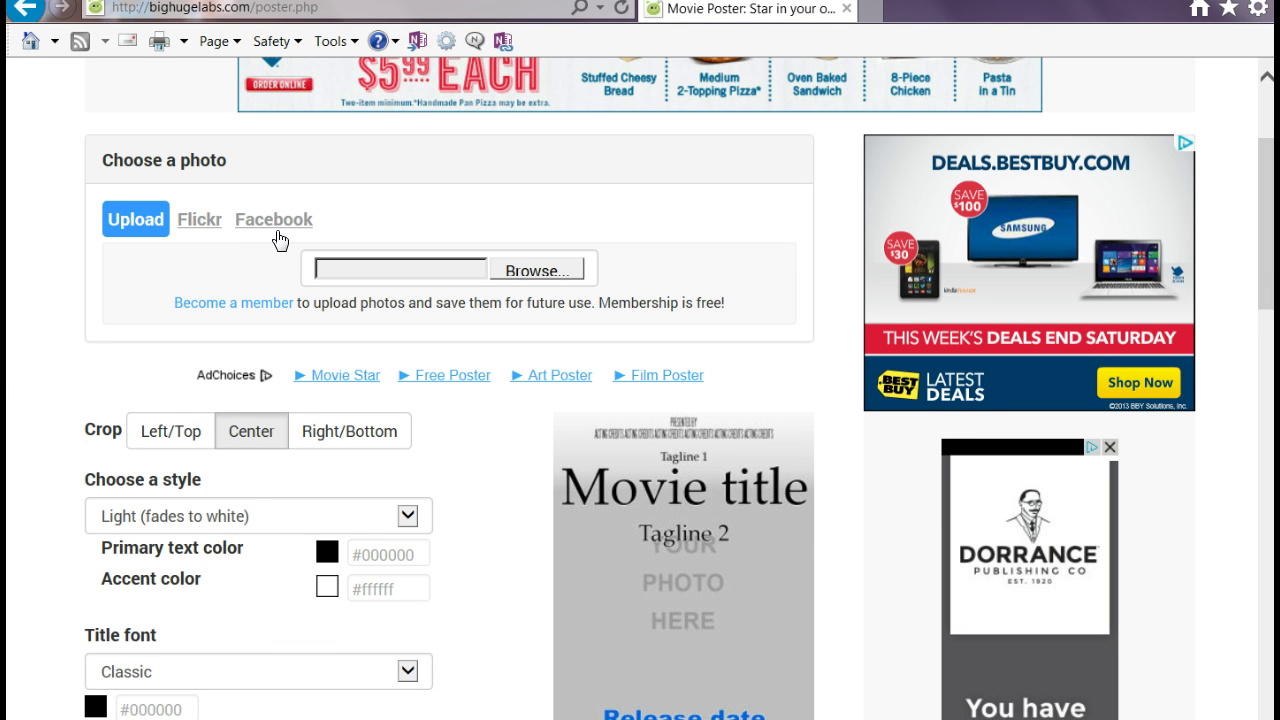
click(530, 271)
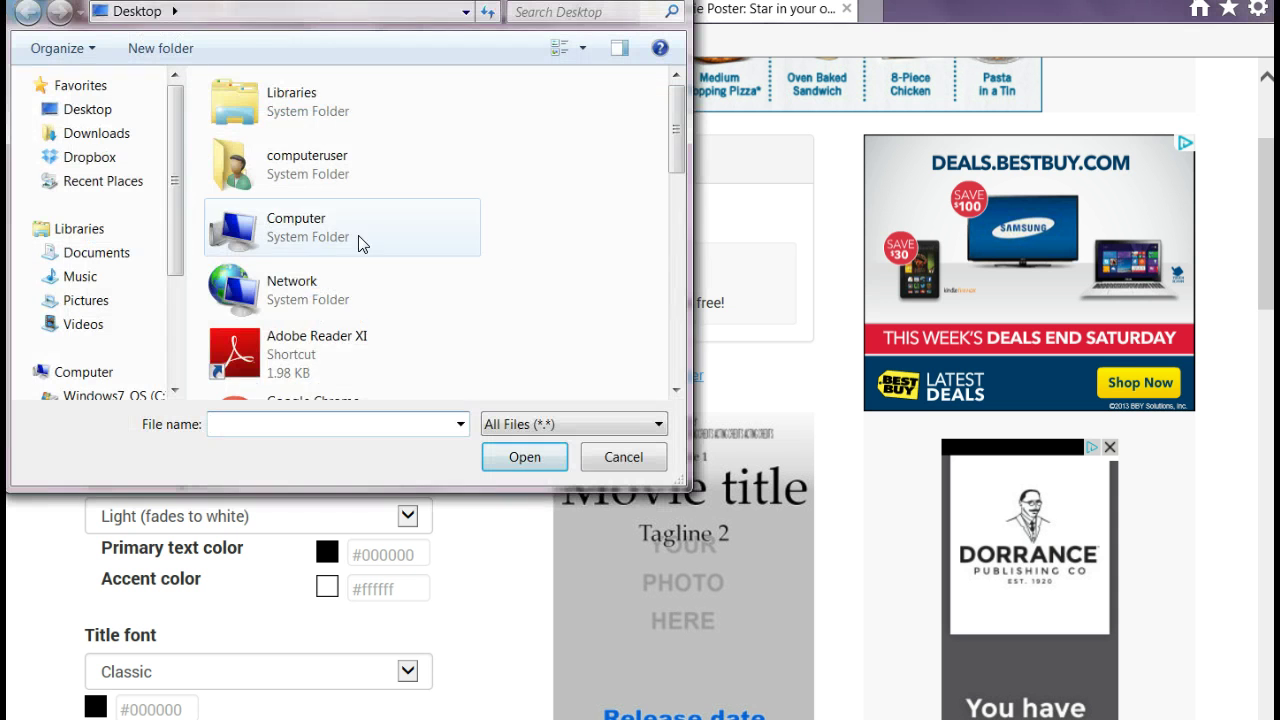
click(90, 157)
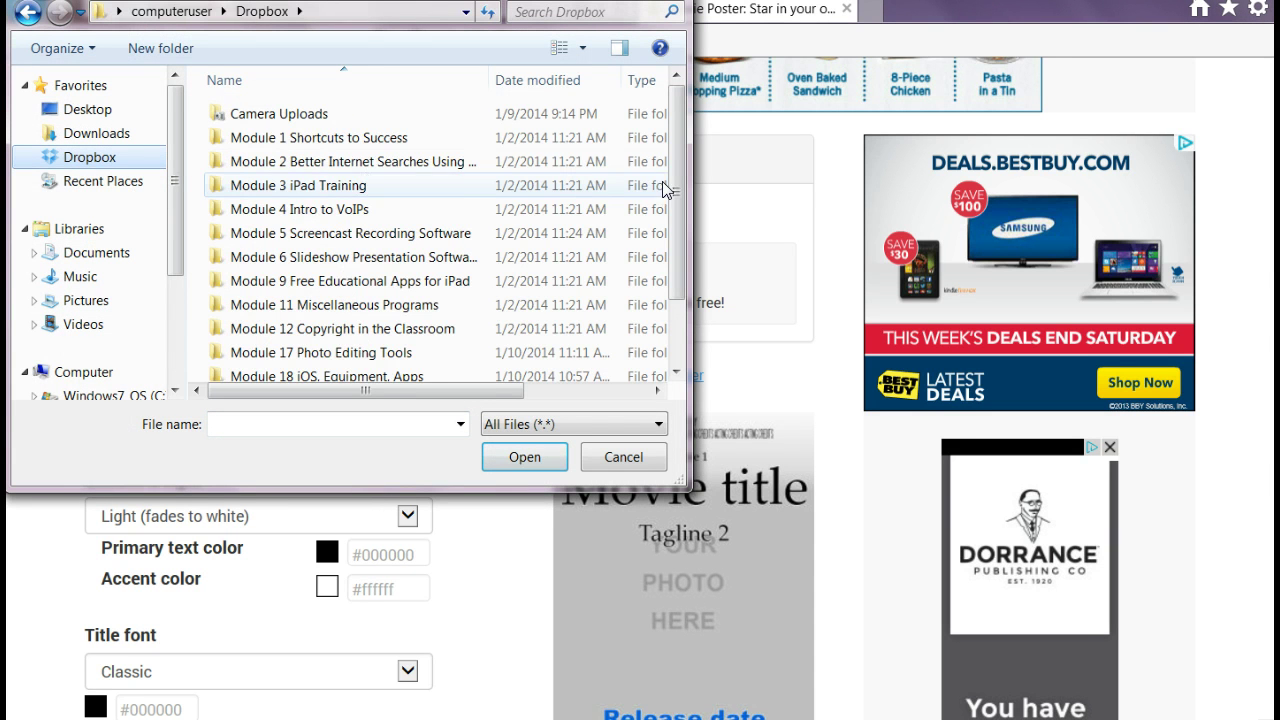
scroll(668, 190, down, 2)
double_click(435, 305)
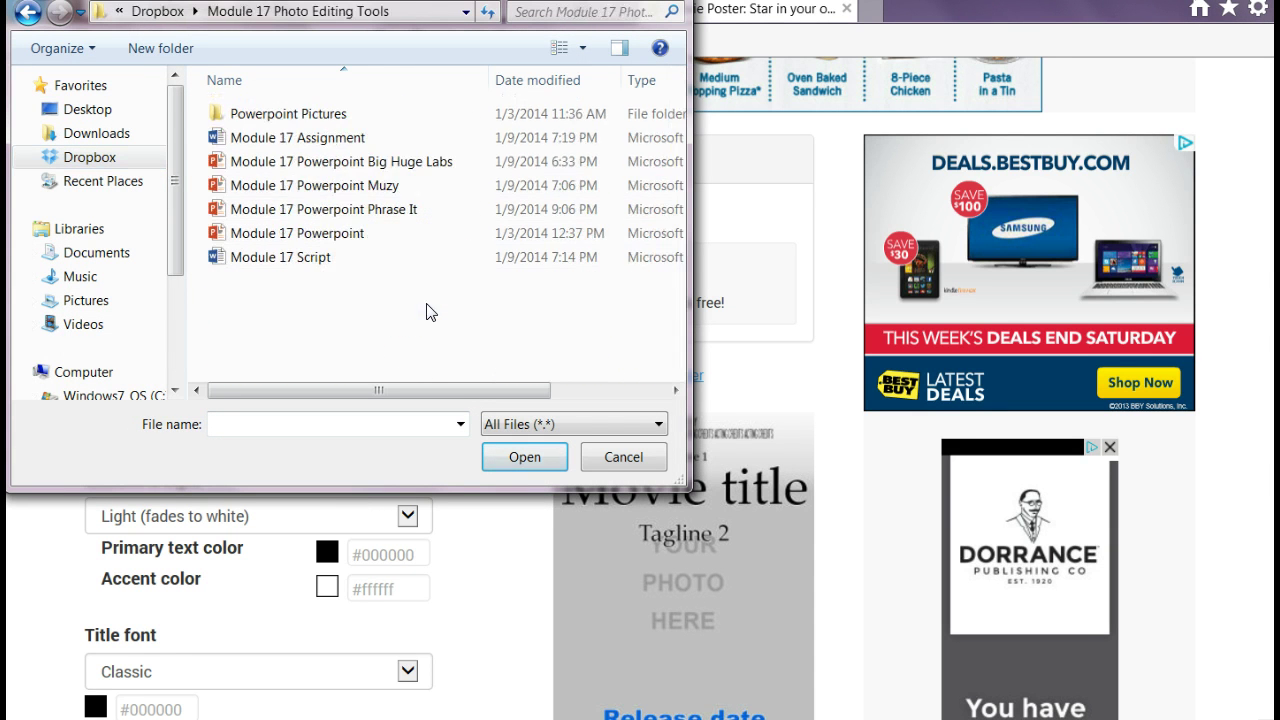
double_click(320, 118)
double_click(278, 266)
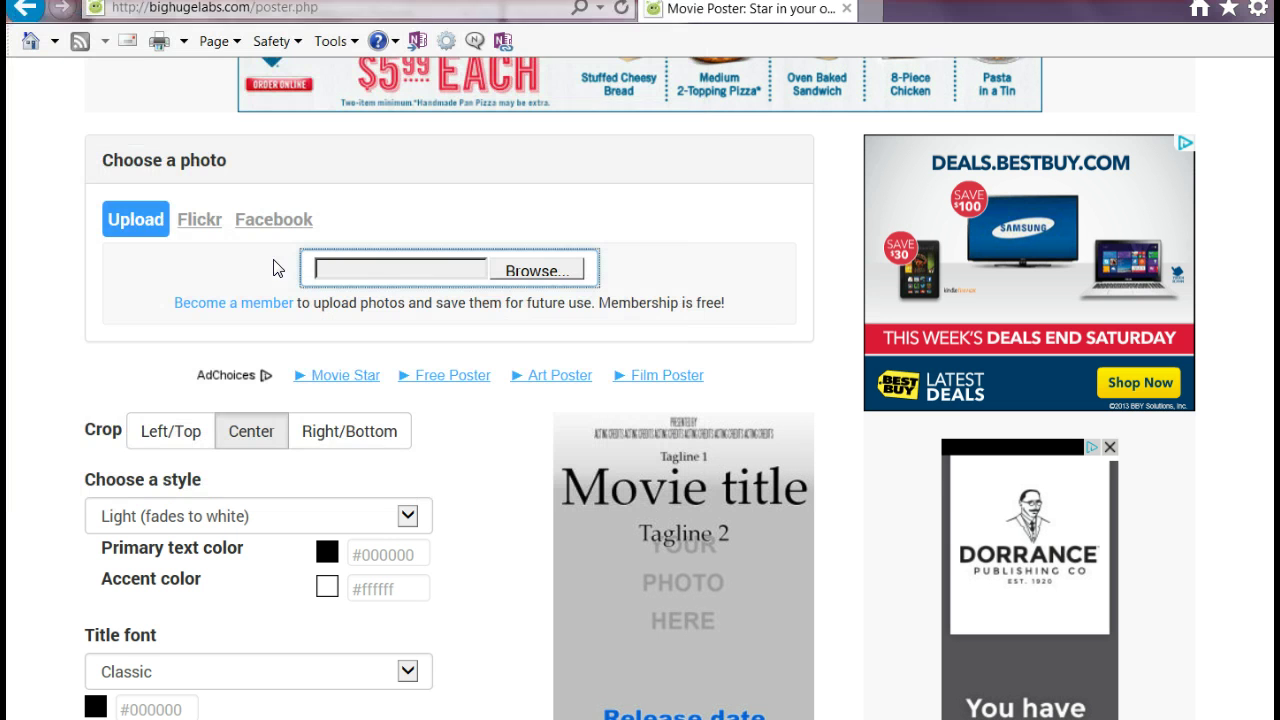
Set the poster title font to Vintage.
click(72, 342)
scroll(72, 342, down, 3)
scroll(72, 342, up, 1)
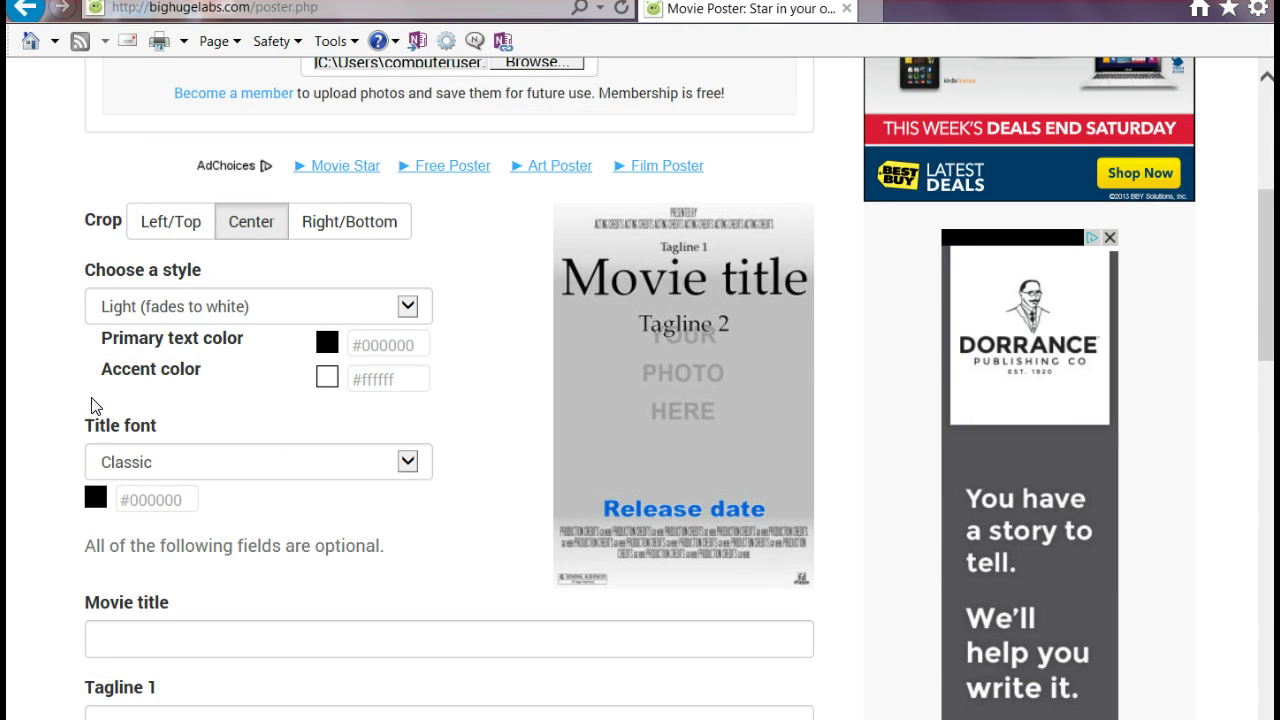
scroll(106, 406, down, 1)
click(300, 357)
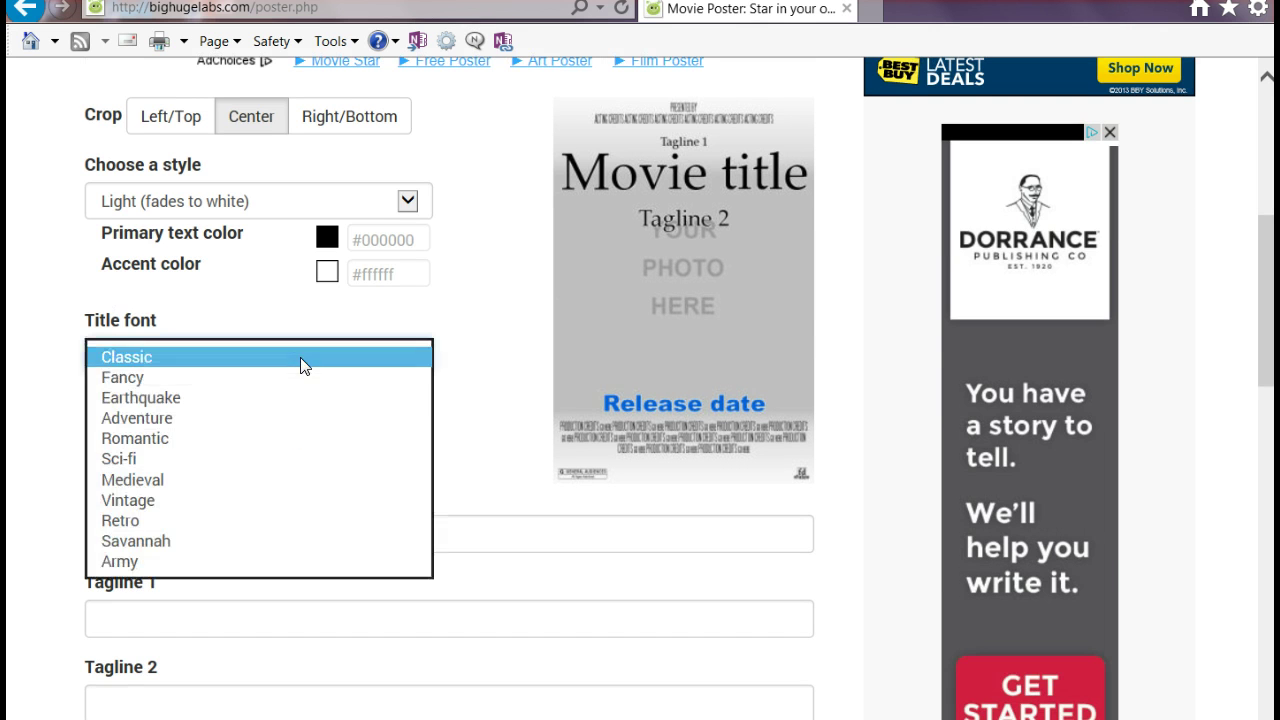
click(166, 500)
Enter the title 'The Adventures of Lewis and Clark' and tagline 'The Pioneers of Manifest Destiny'.
click(175, 534)
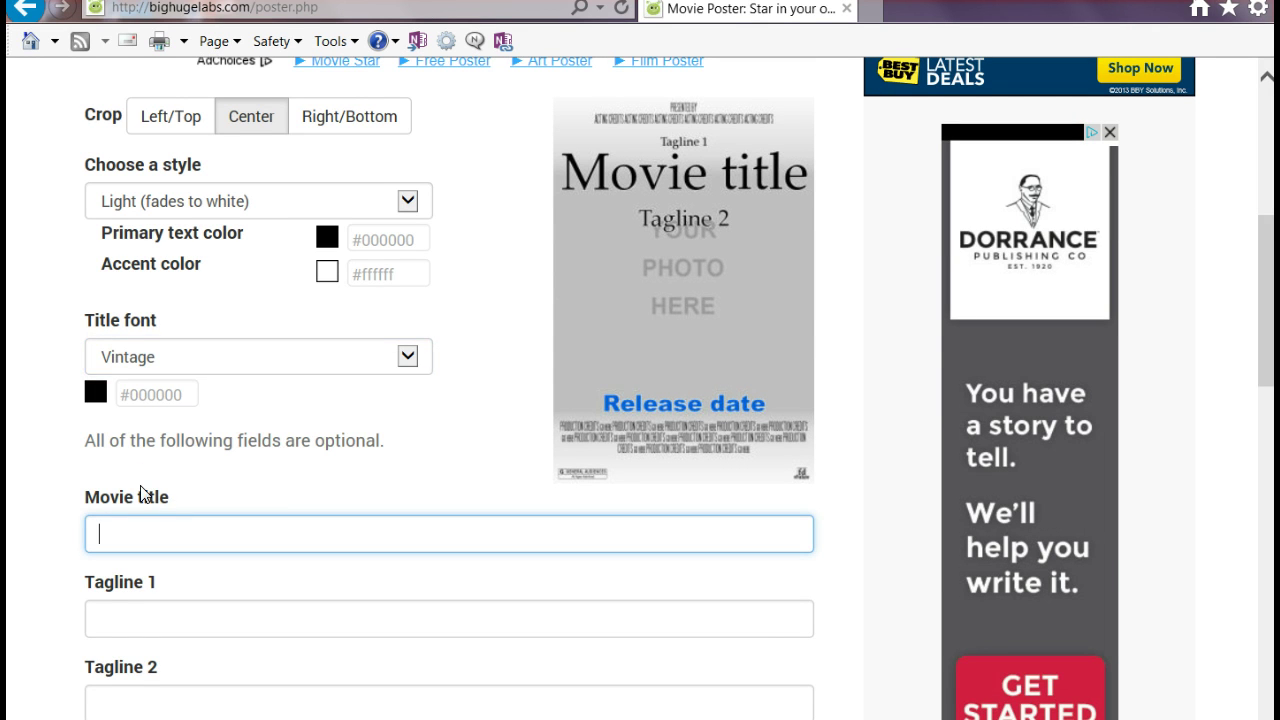
text(The Adventures of Lewi)
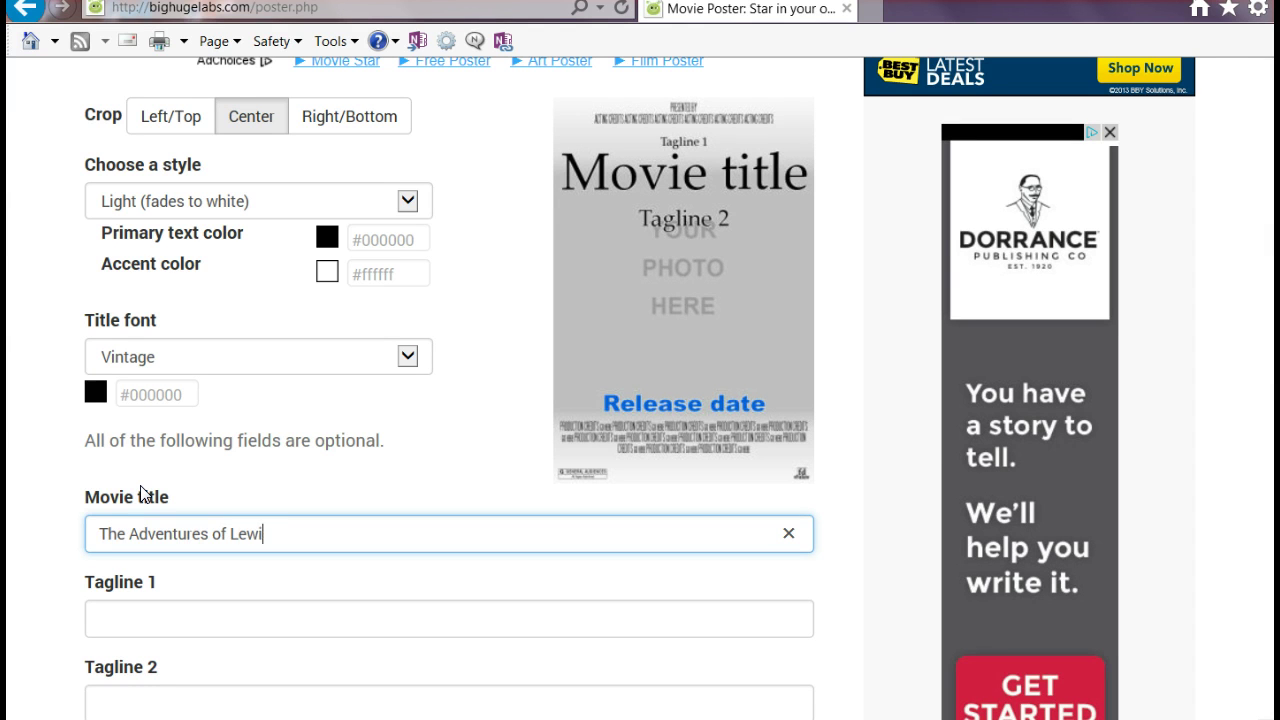
text(s and Clark)
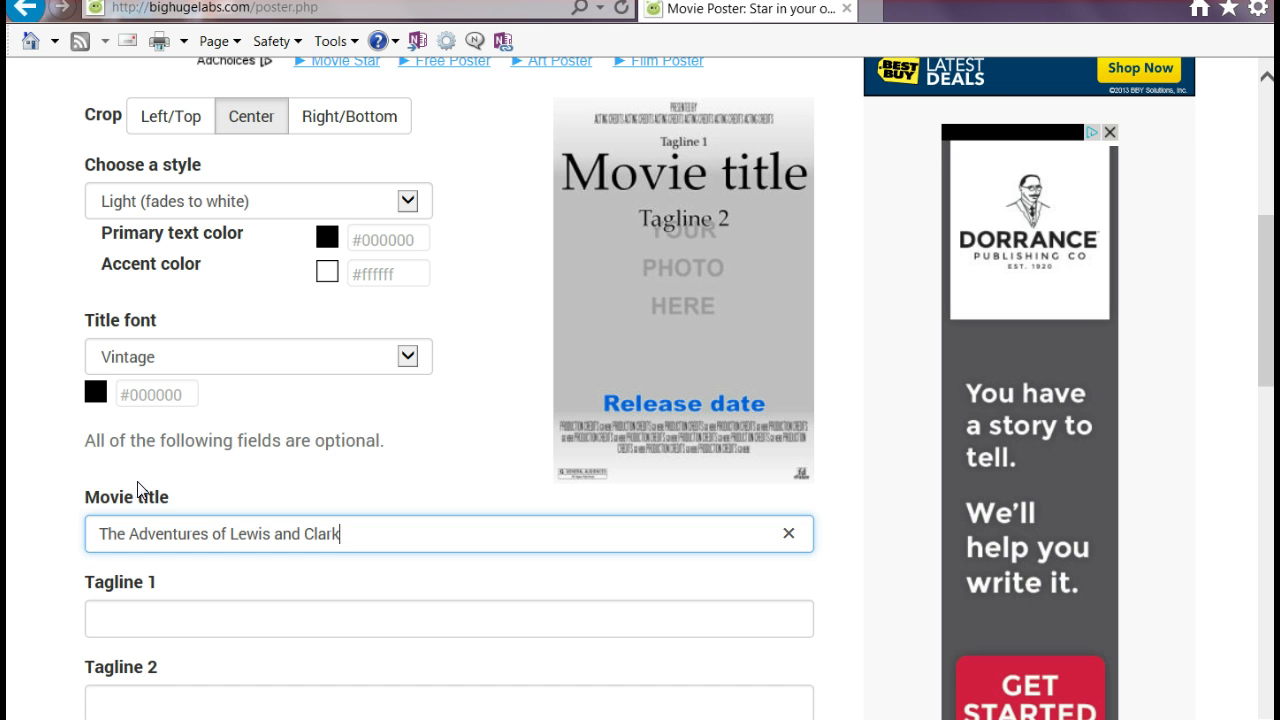
click(144, 612)
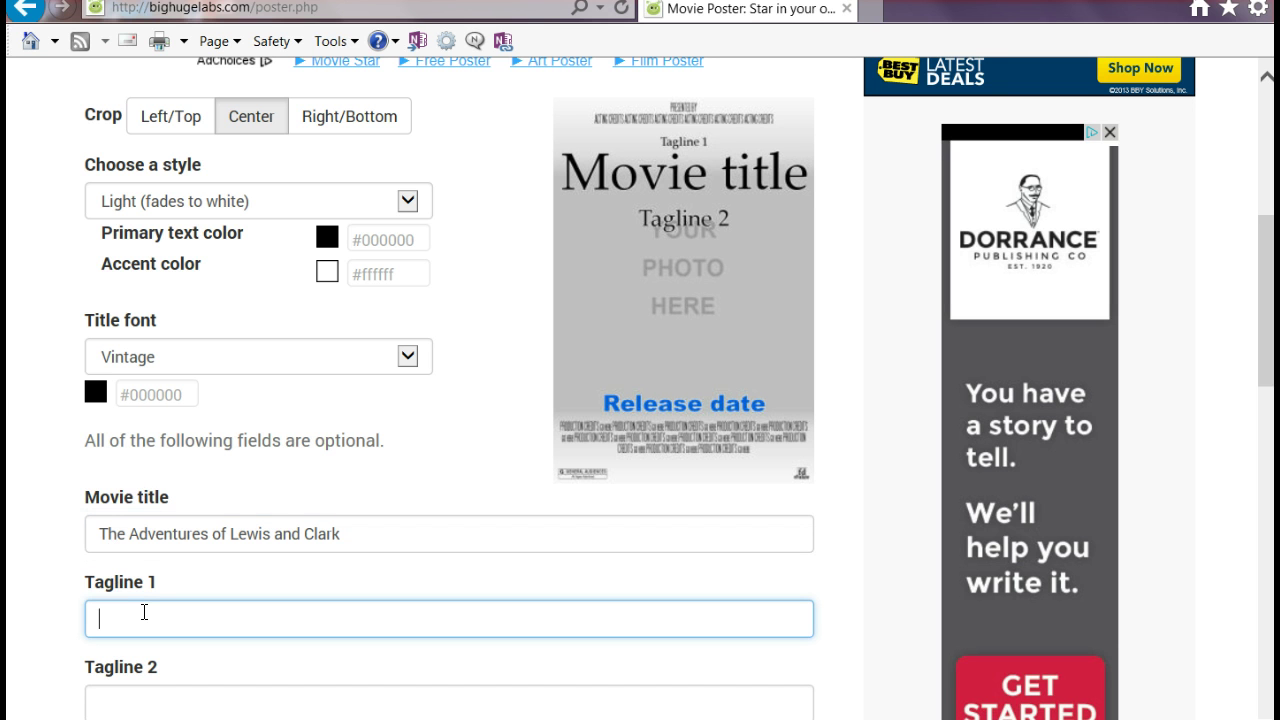
text(The Pioneers of Manifest Destiny)
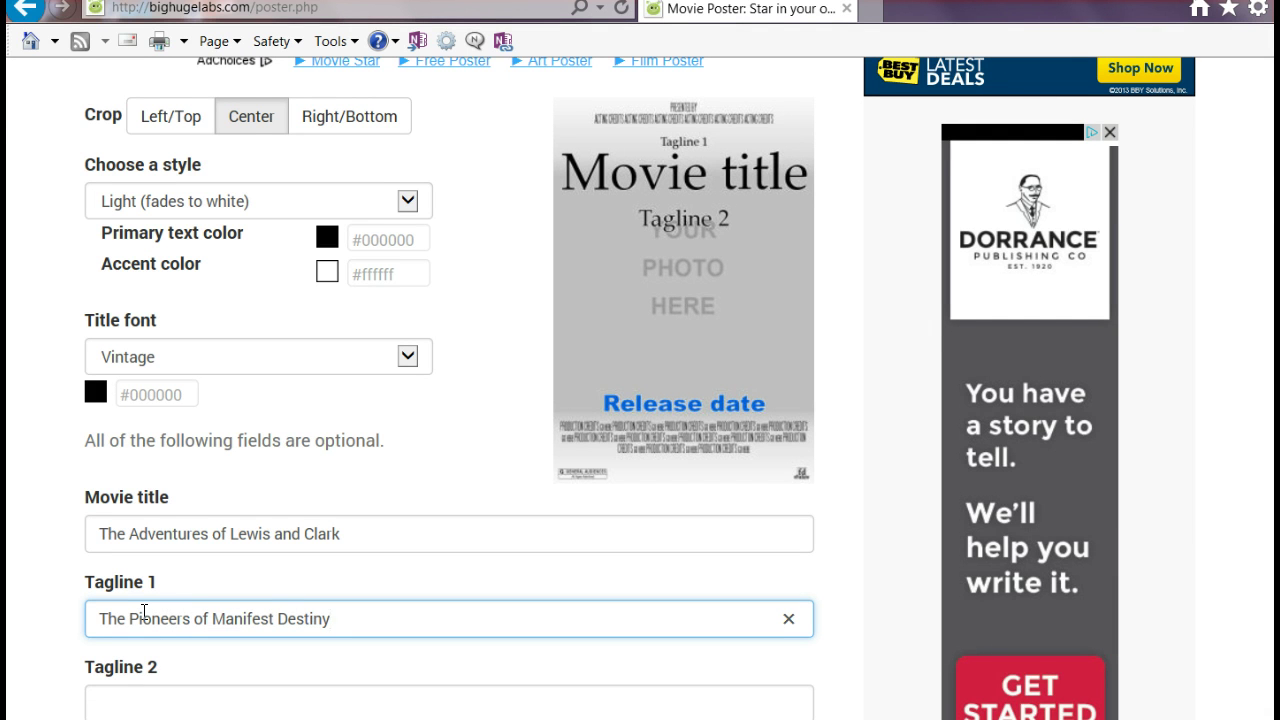
Scroll down to the Rating field and expand its list of ratings.
scroll(195, 600, down, 1)
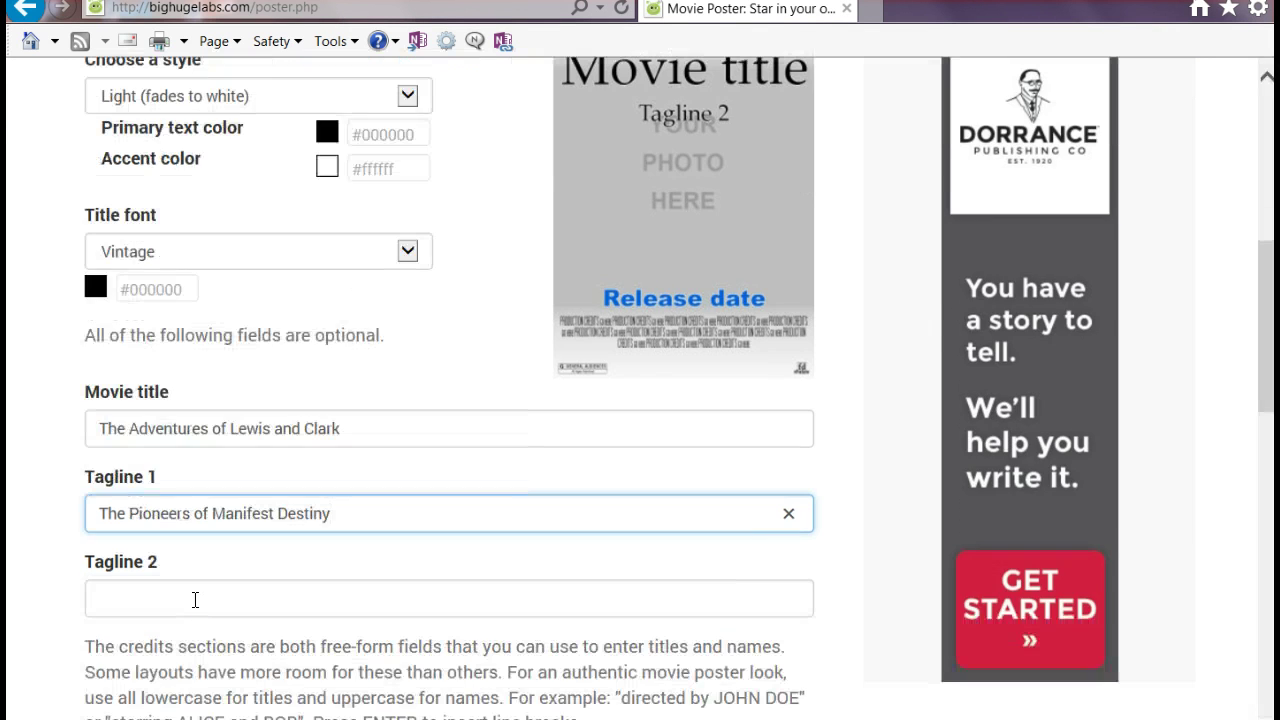
scroll(45, 556, down, 1)
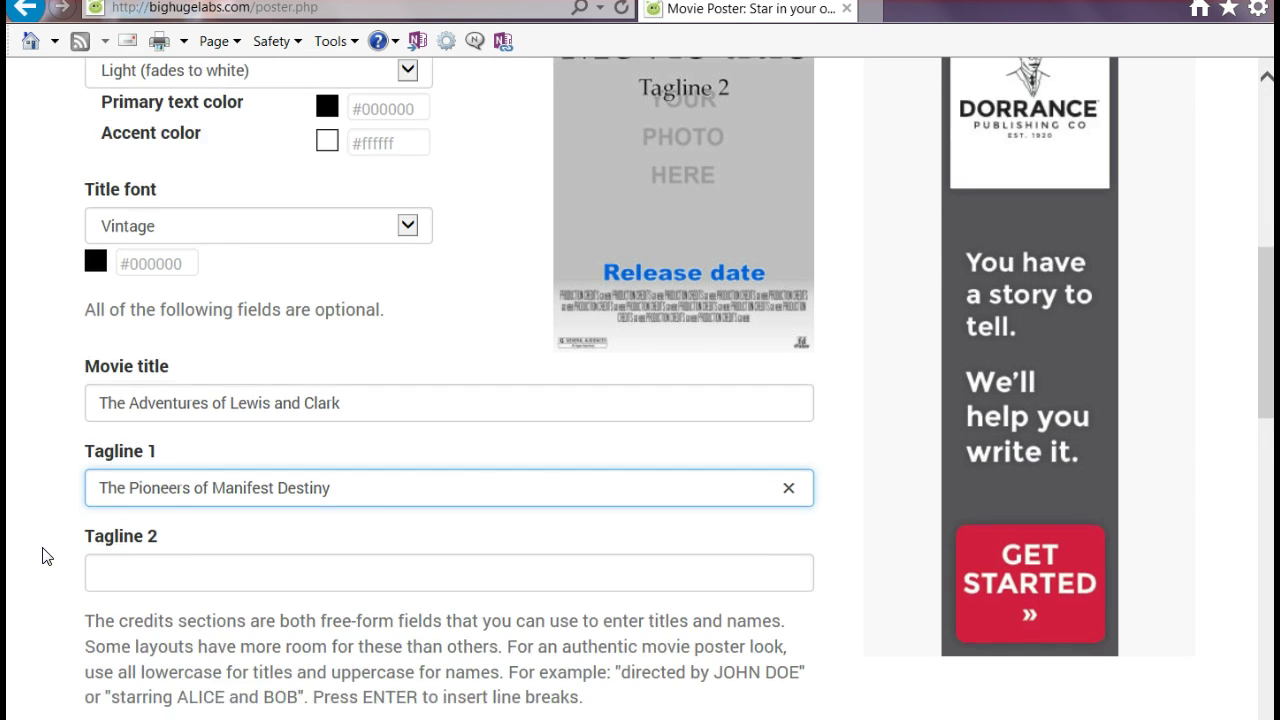
scroll(45, 556, down, 3)
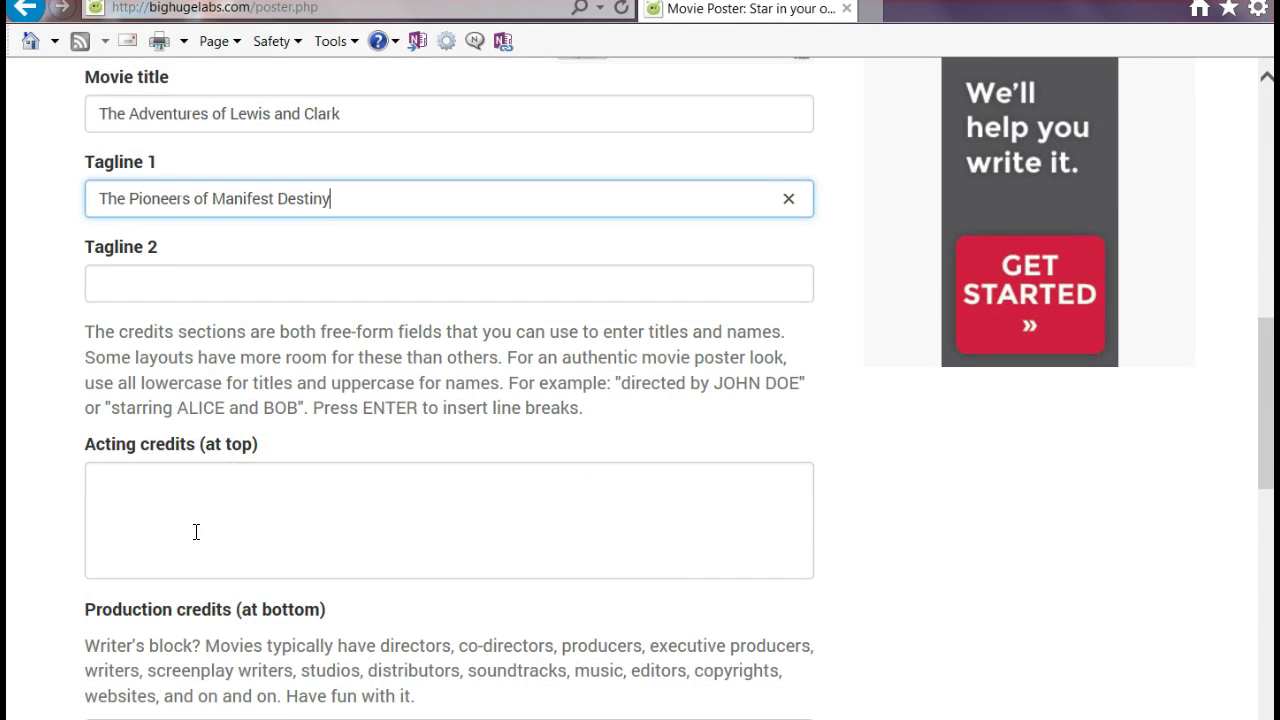
scroll(196, 531, down, 2)
scroll(192, 532, down, 2)
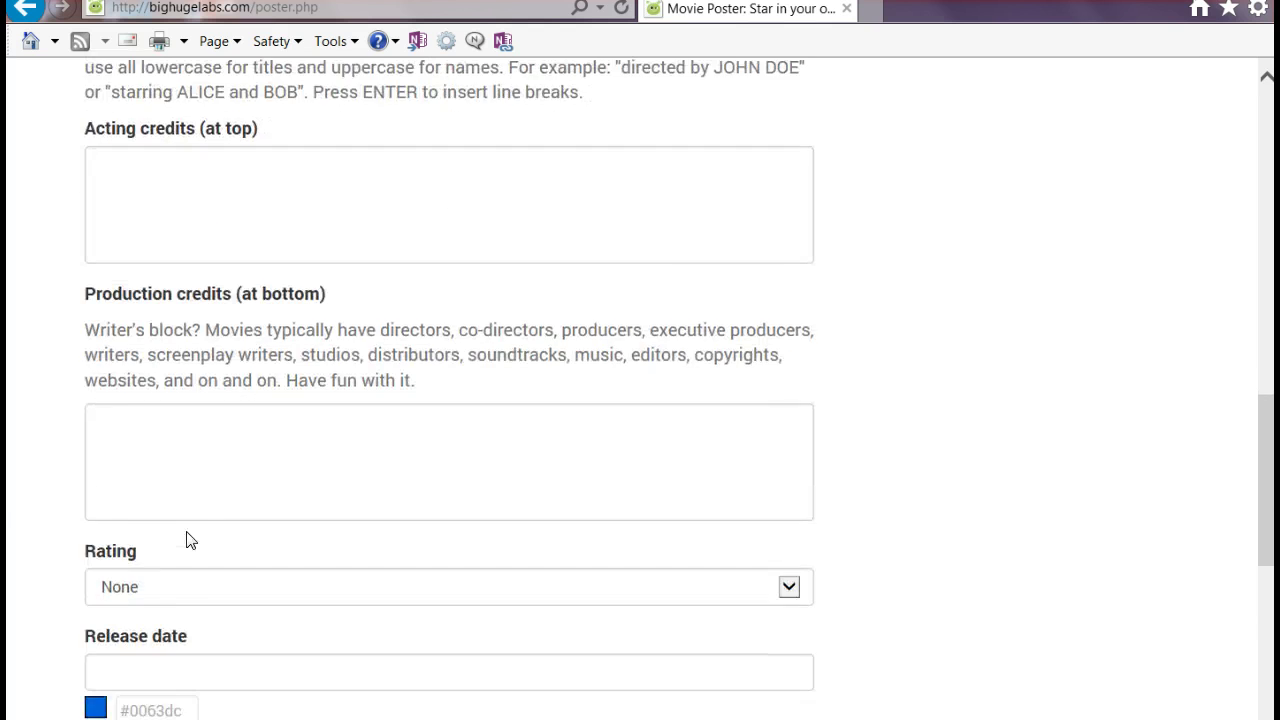
click(267, 492)
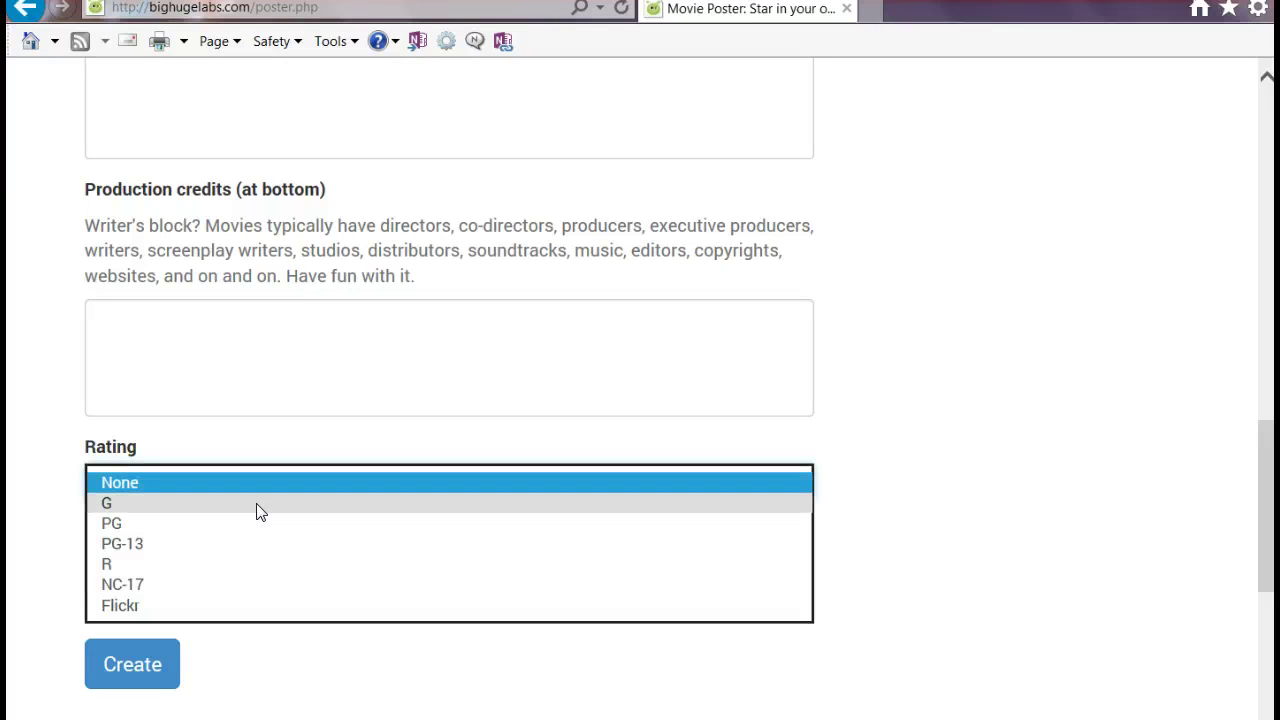
Rate the poster PG and enter the release date Summer 2015.
click(257, 523)
click(175, 563)
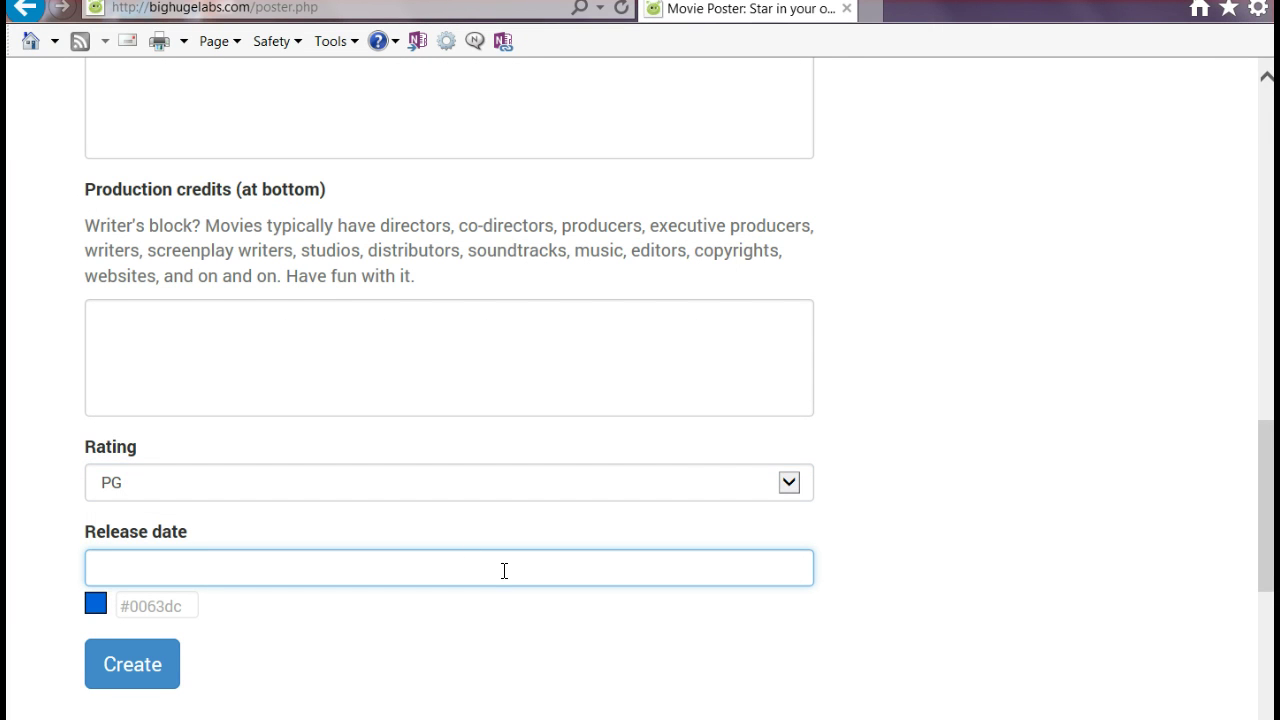
text(Summer)
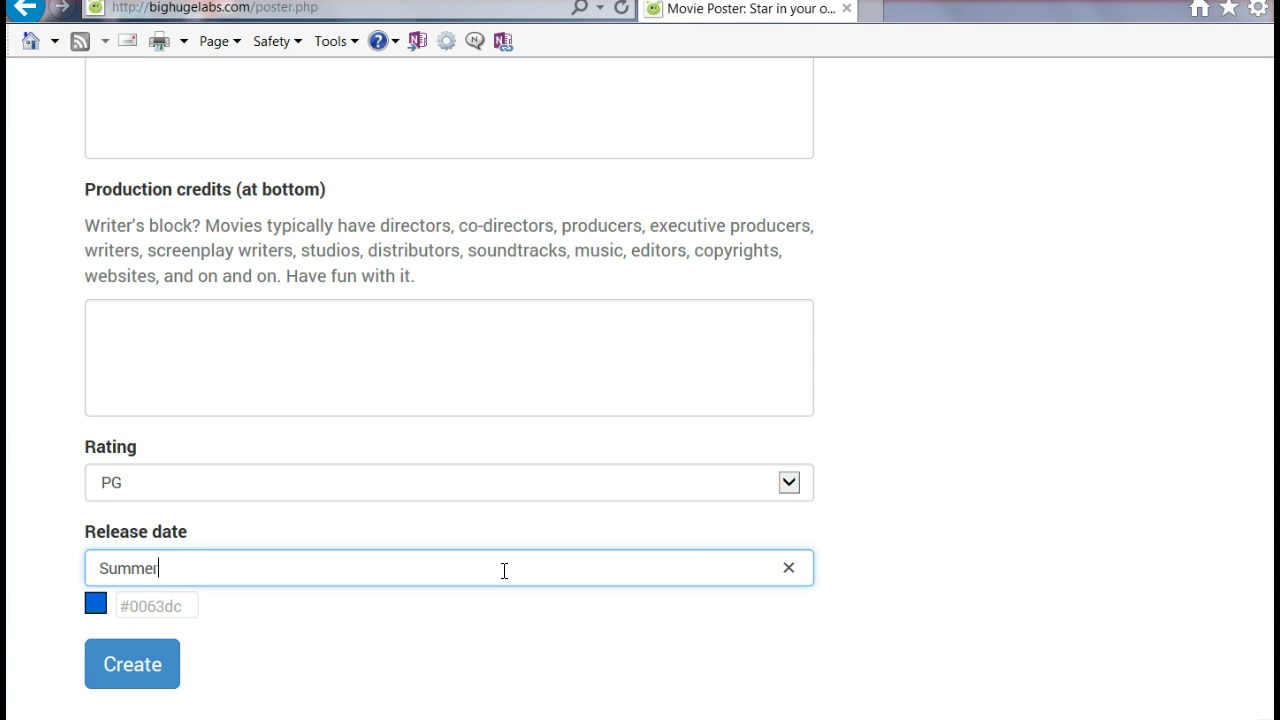
text( 2015)
Colour the release date near-white #fffefb and create the poster.
click(95, 604)
drag(95, 608, 151, 548)
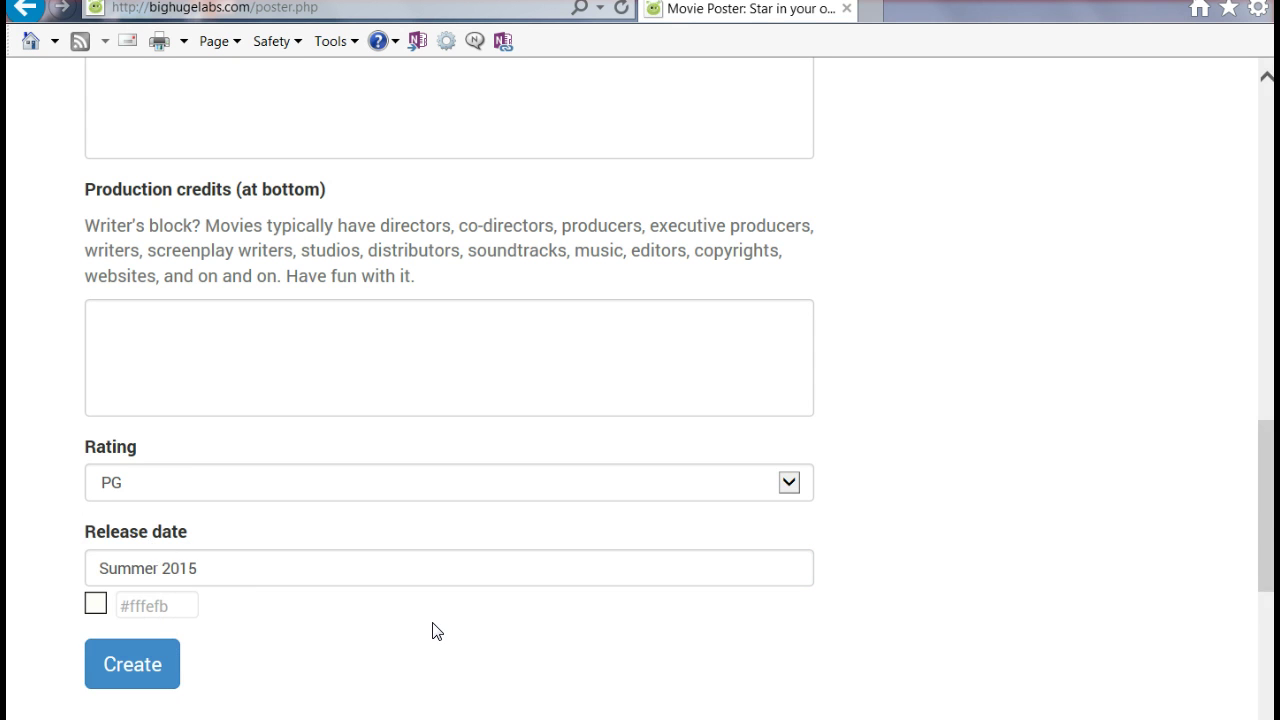
mouse_move(1264, 410)
mouse_down()
mouse_move(1265, 195)
mouse_move(1265, 430)
mouse_up()
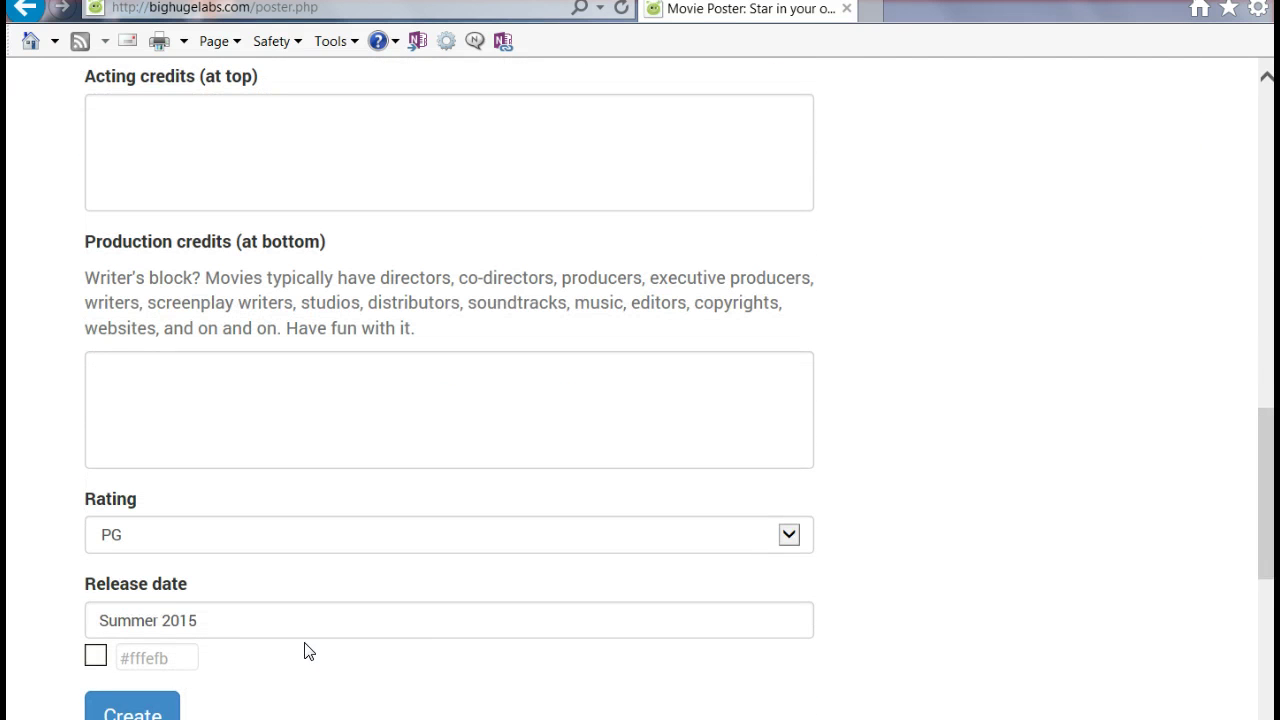
click(135, 710)
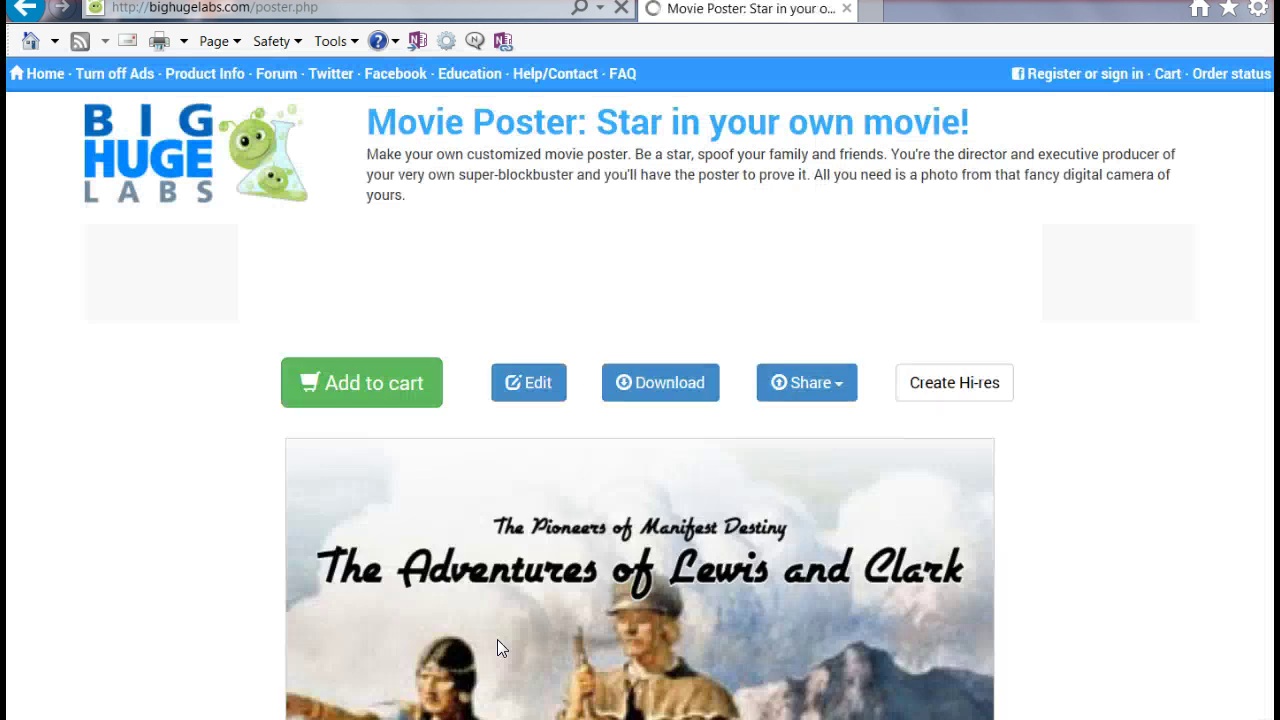
Scroll through the generated Lewis and Clark poster and return to its edit form.
drag(1268, 300, 1266, 374)
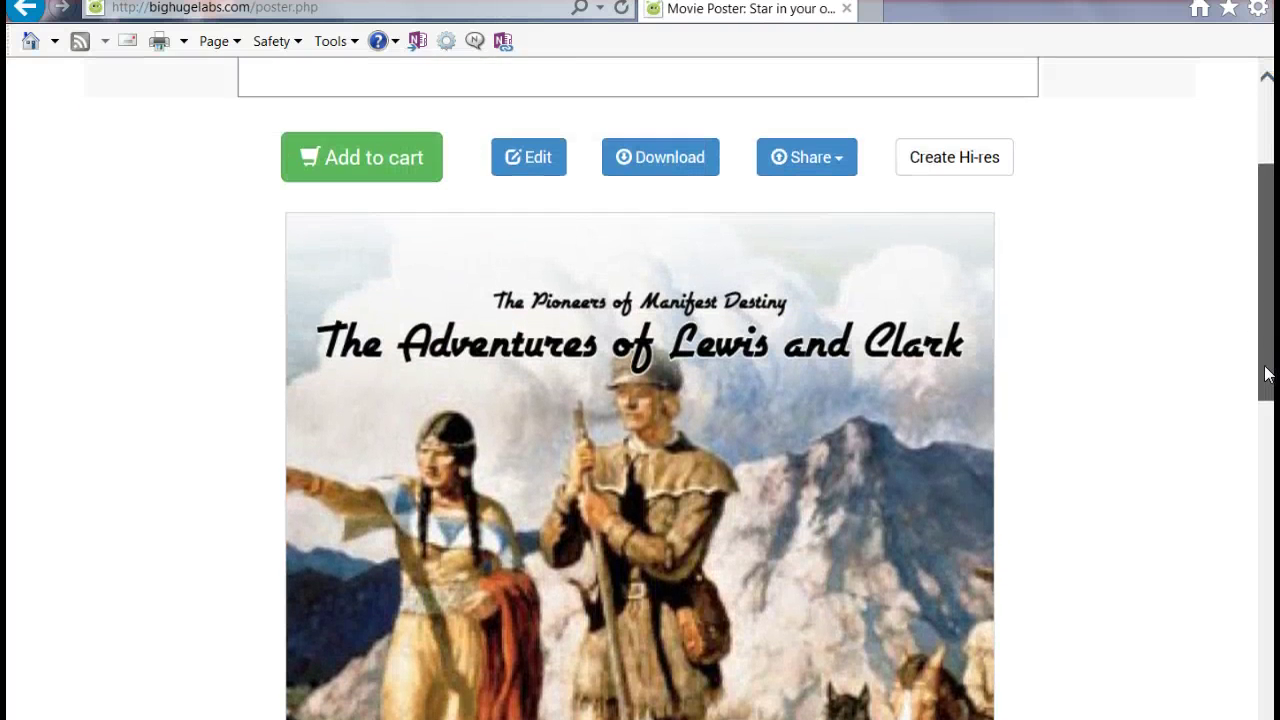
drag(1266, 237, 1260, 371)
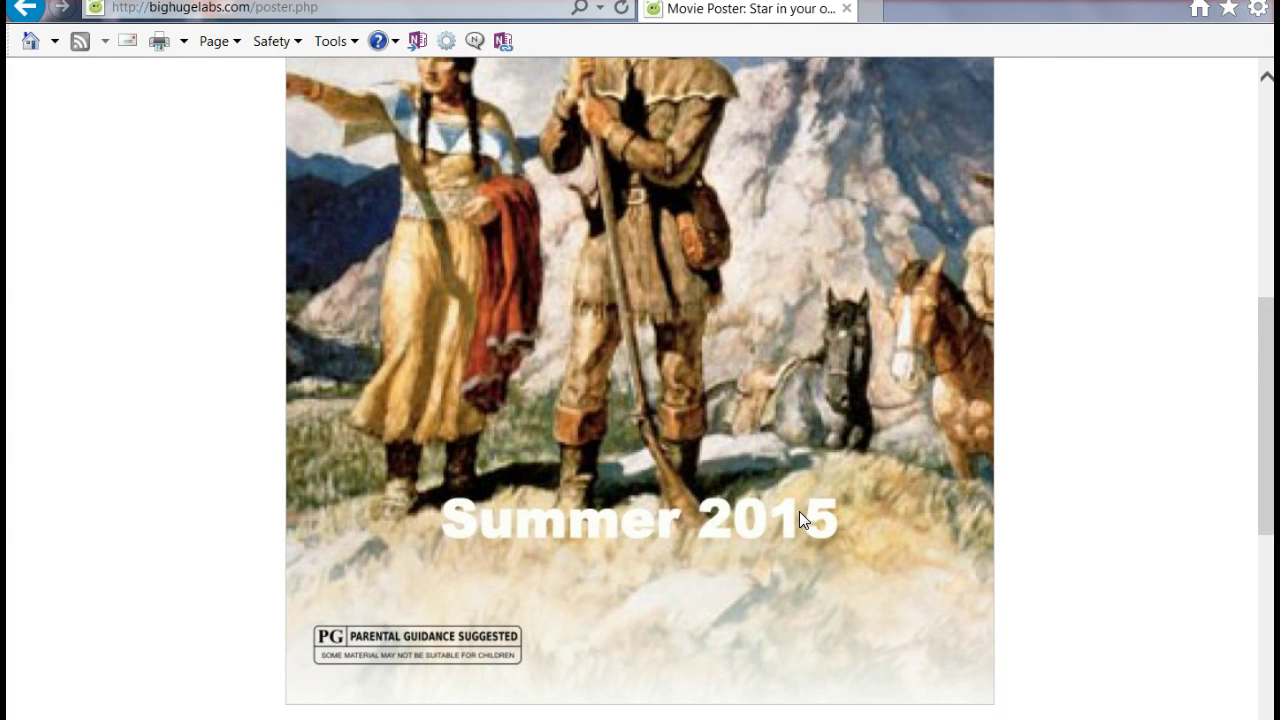
drag(1271, 474, 1270, 338)
click(522, 178)
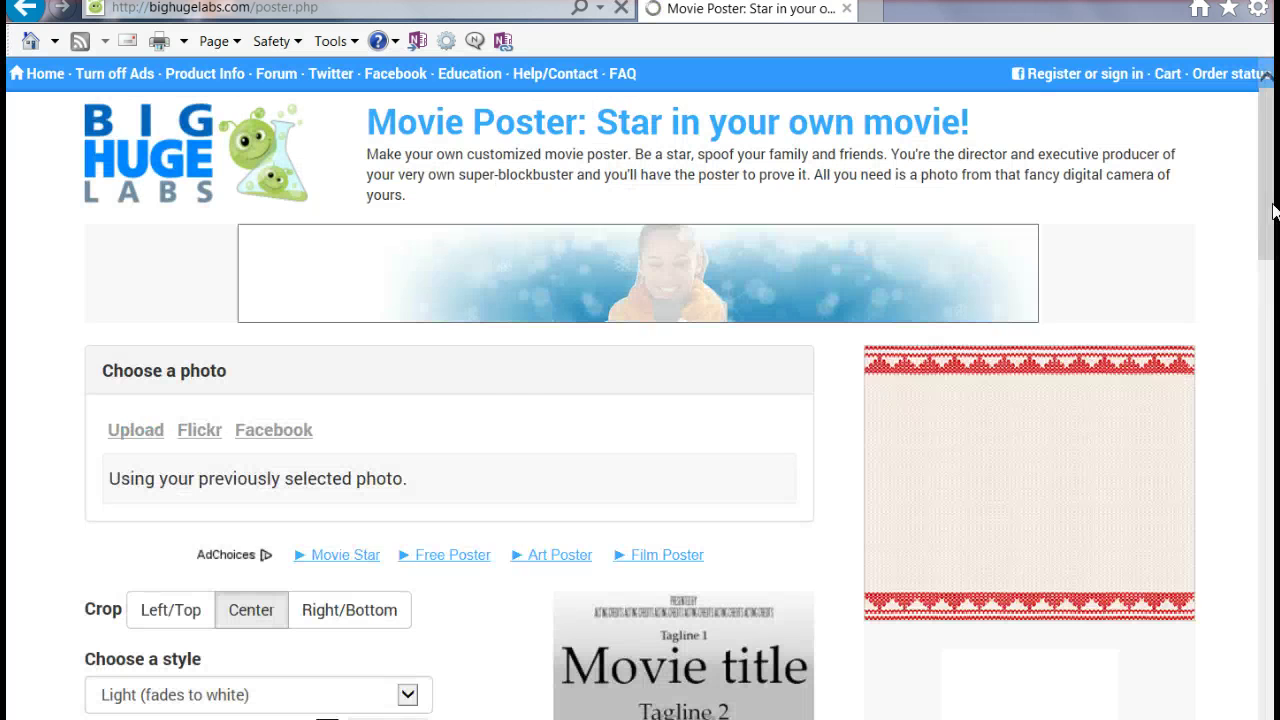
Change the Summer 2015 release date colour to dark #001619 and recreate the poster.
drag(1271, 206, 1267, 504)
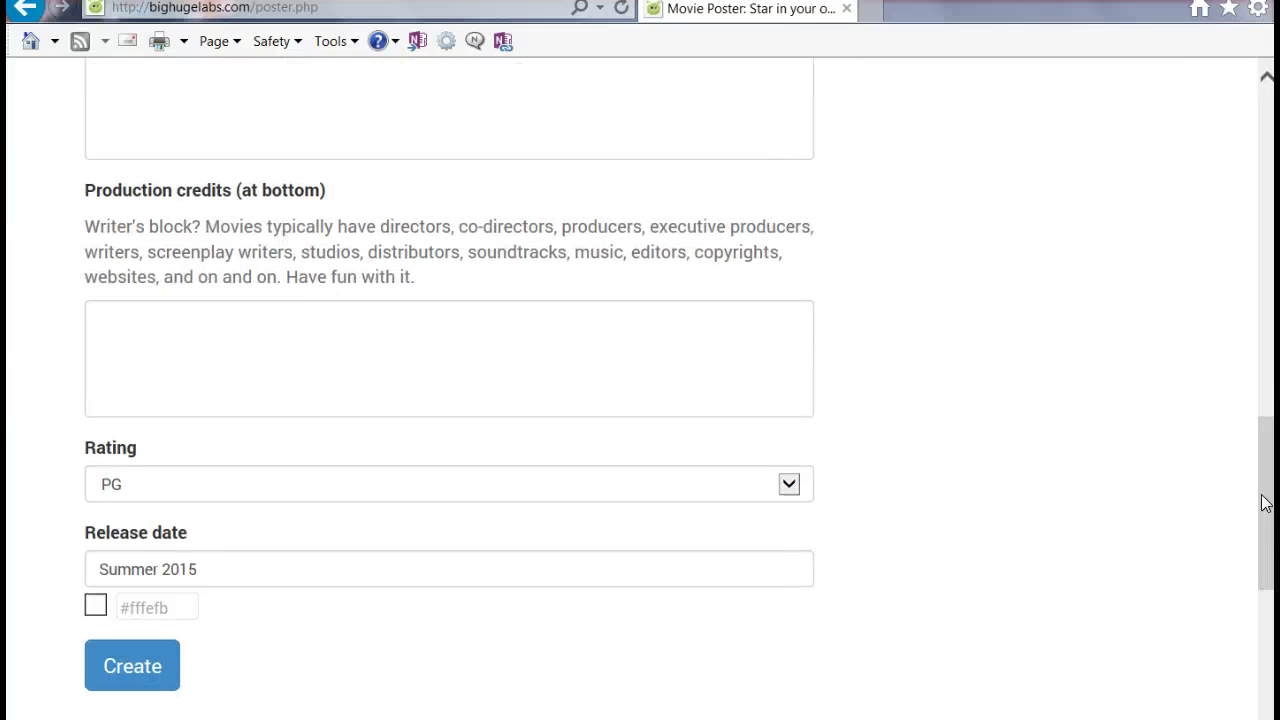
click(96, 605)
click(92, 610)
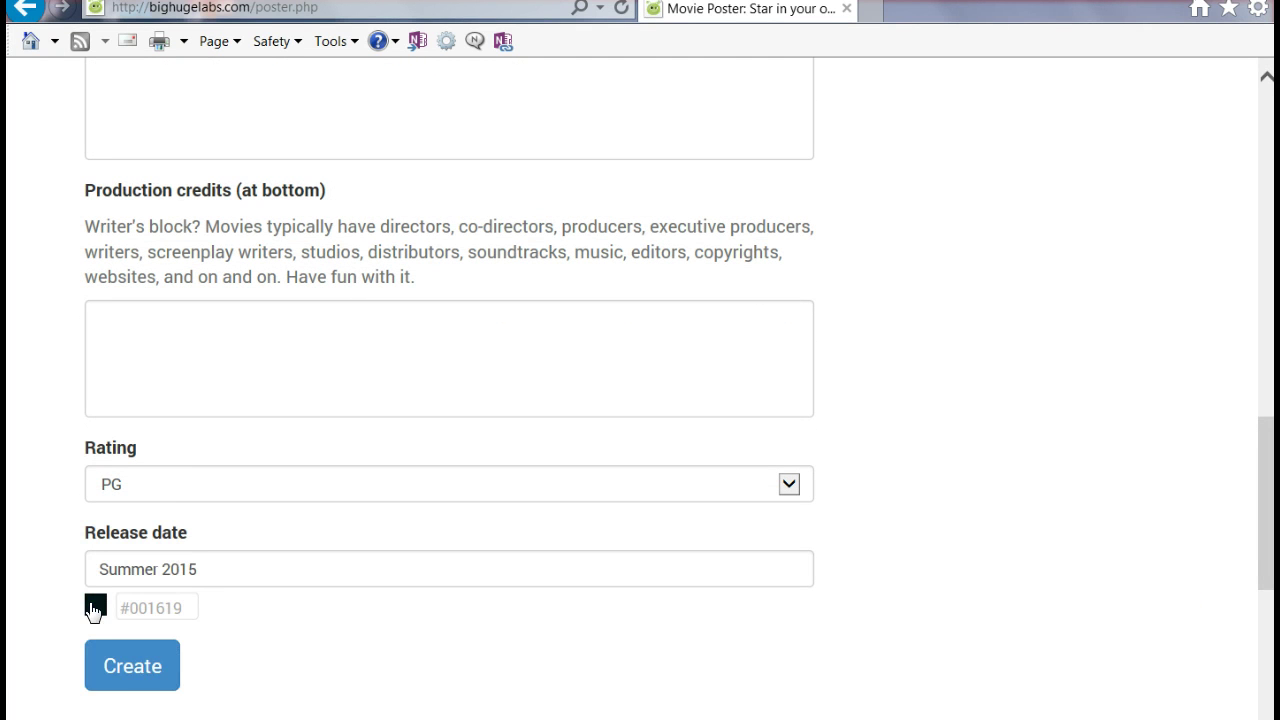
click(122, 668)
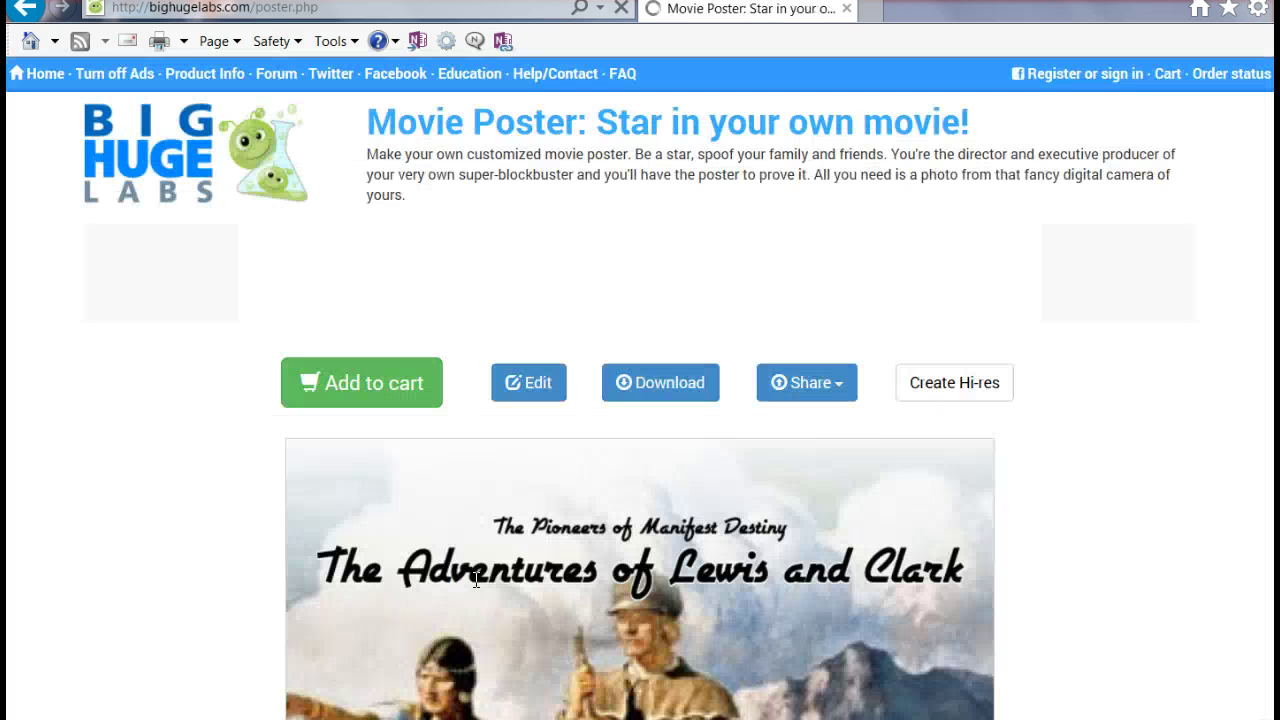
drag(1266, 311, 1267, 418)
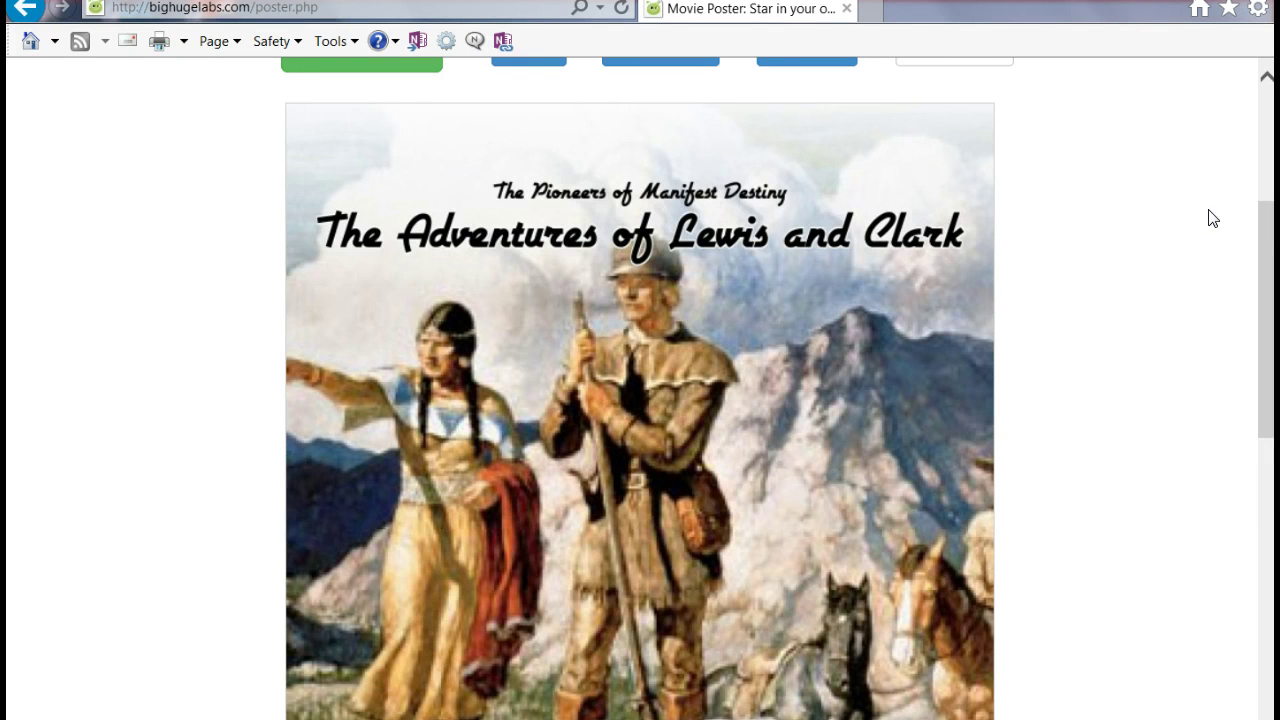
drag(1270, 226, 1273, 334)
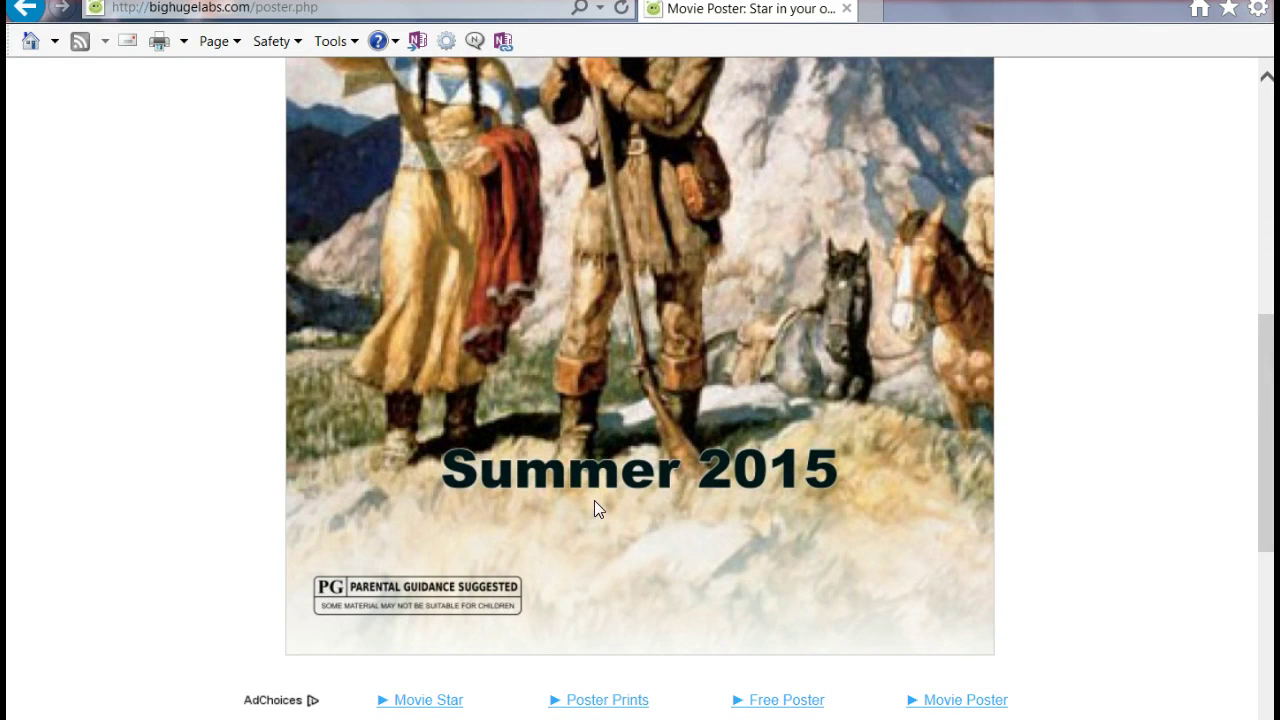
drag(1268, 543, 1268, 340)
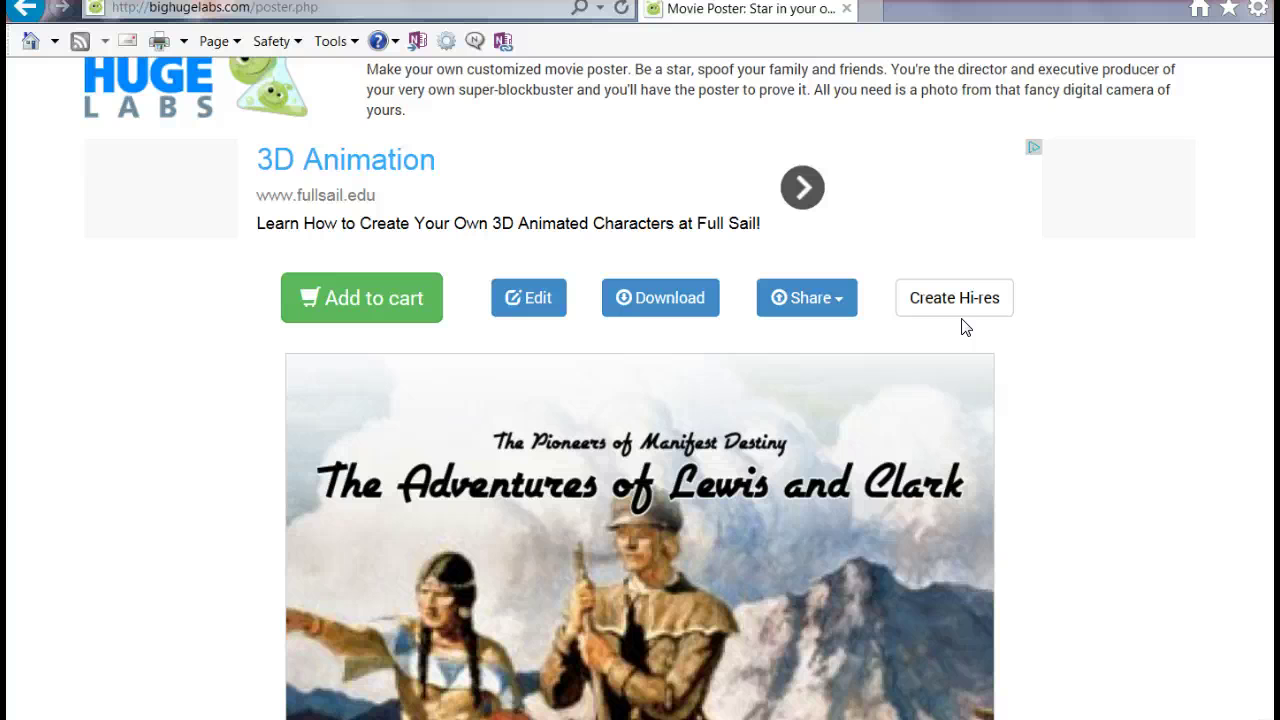
Glance at the sharing options, then download the poster as a 136 KB JPG.
click(845, 305)
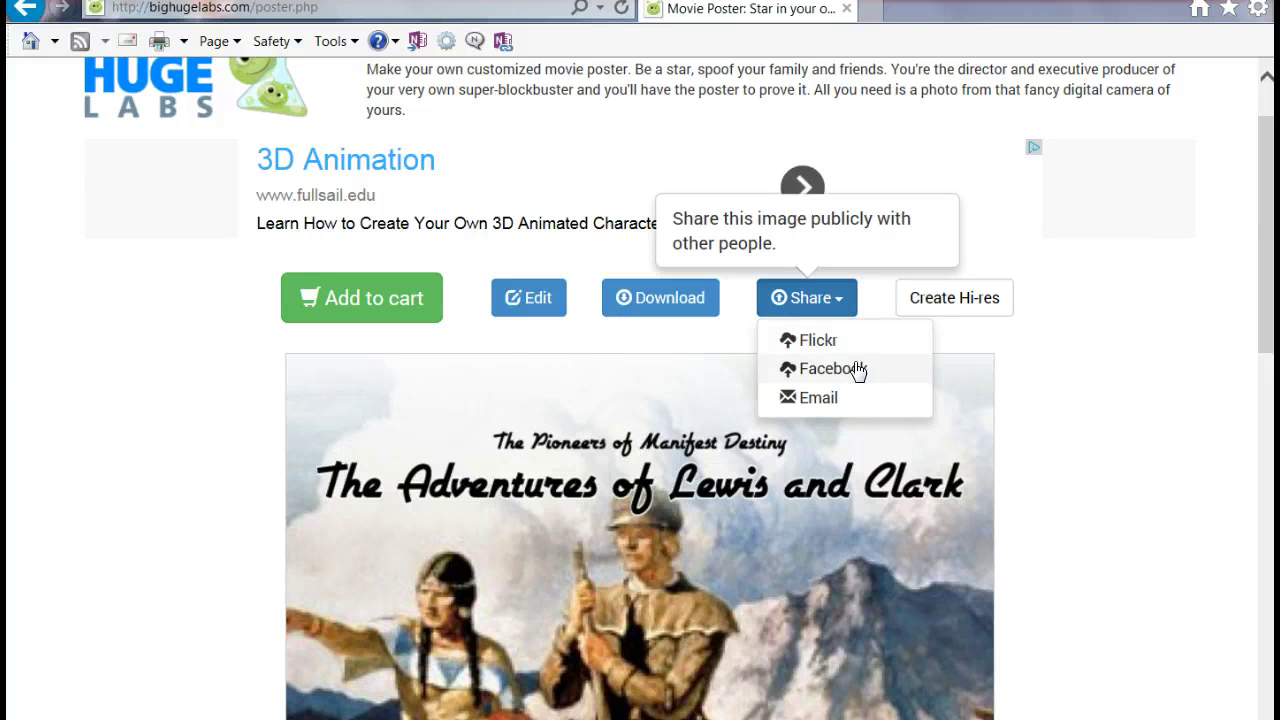
click(686, 338)
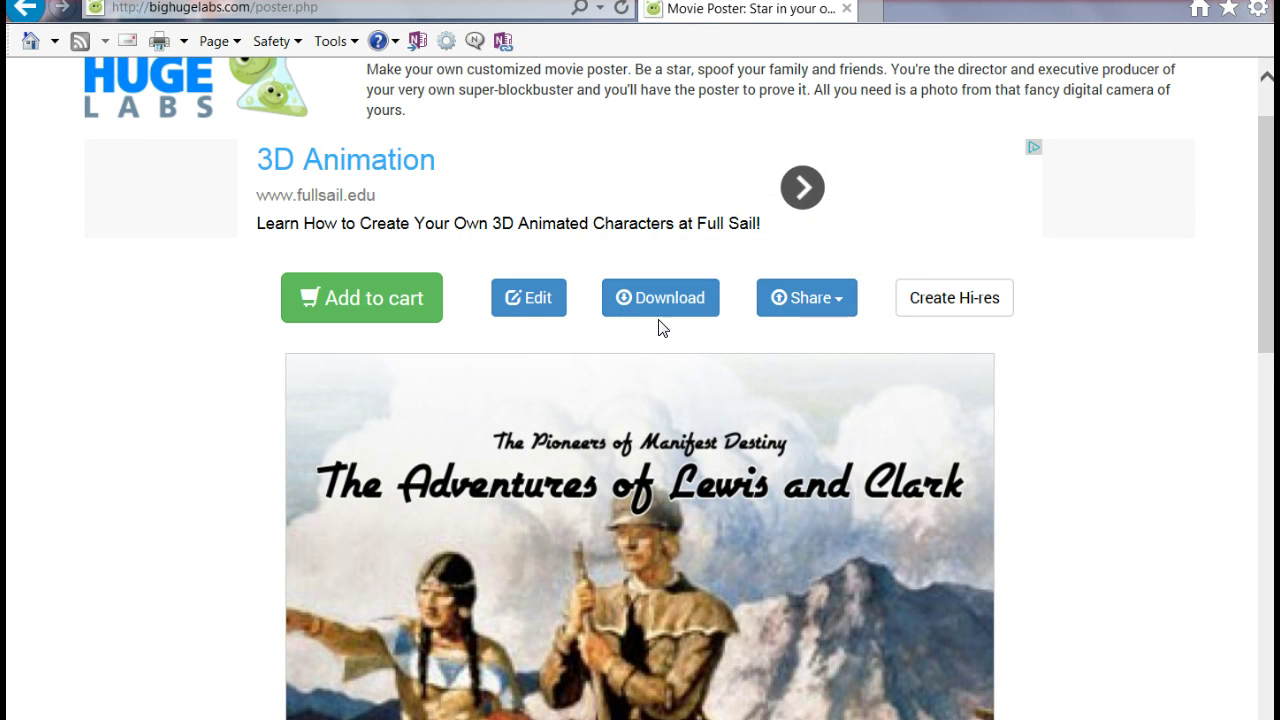
click(664, 306)
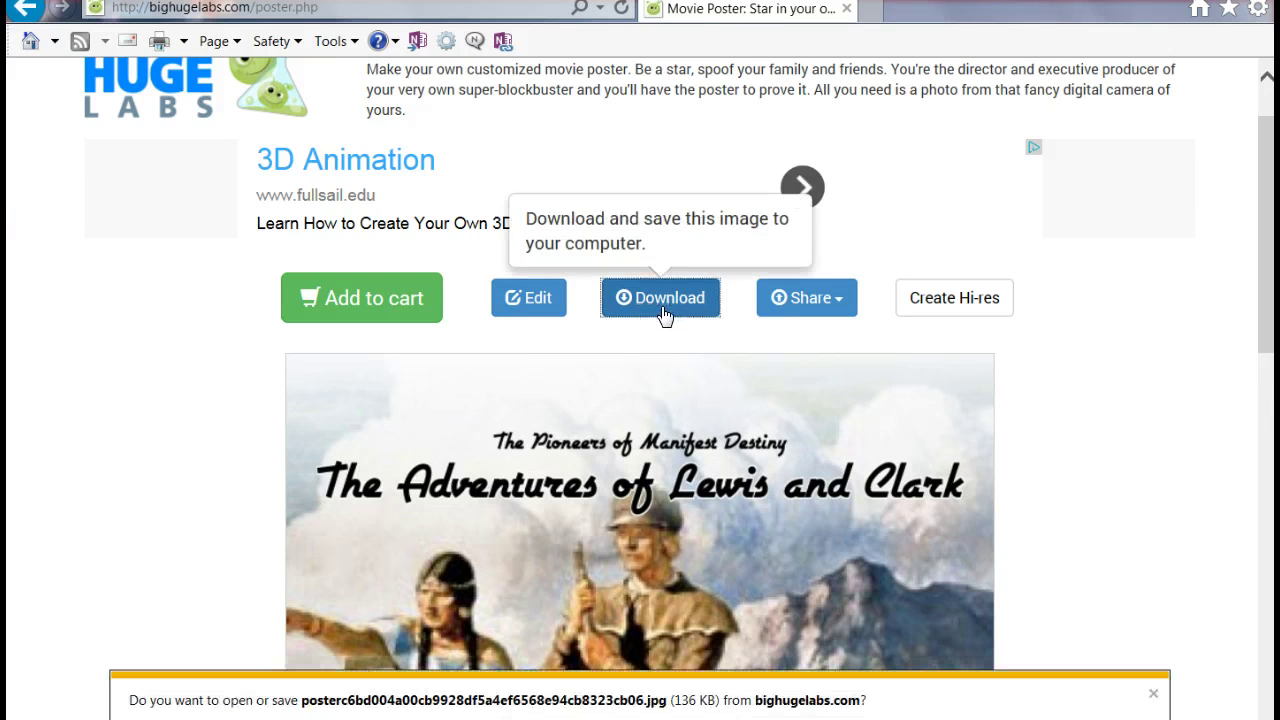